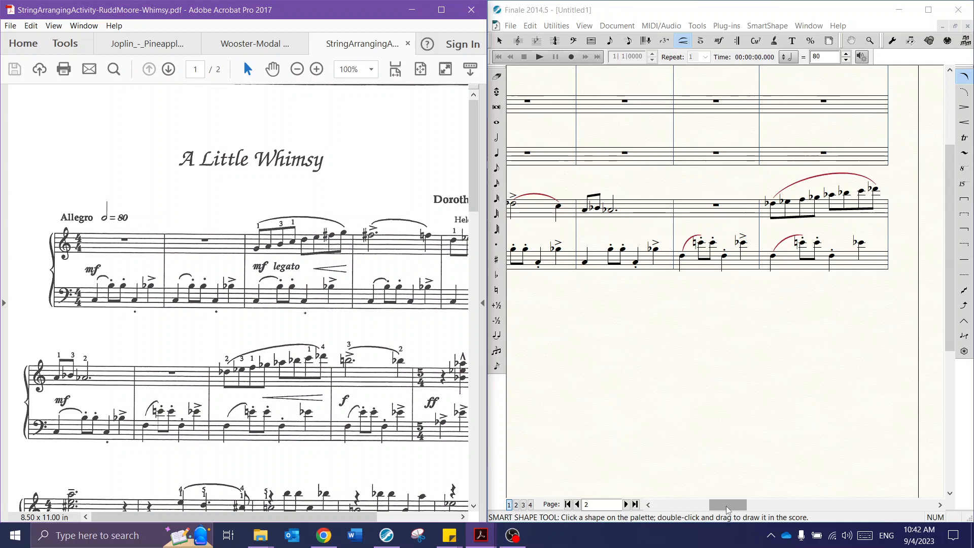
Compare the entered piano part up to measure 9 with the PDF of A Little Whimsy, including its 5/4 measure.
{"action": "left_click", "coordinate": [726, 507]}
{"action": "left_click_drag", "start_coordinate": [725, 506], "coordinate": [676, 505]}
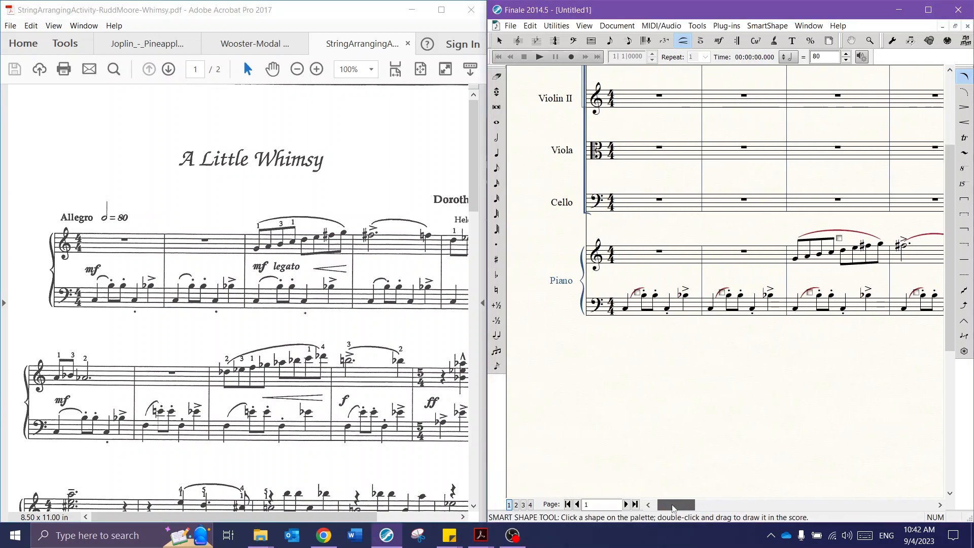
{"action": "scroll", "coordinate": [702, 415], "scroll_direction": "up", "scroll_amount": 2}
{"action": "scroll", "coordinate": [703, 415], "scroll_direction": "up", "scroll_amount": 2}
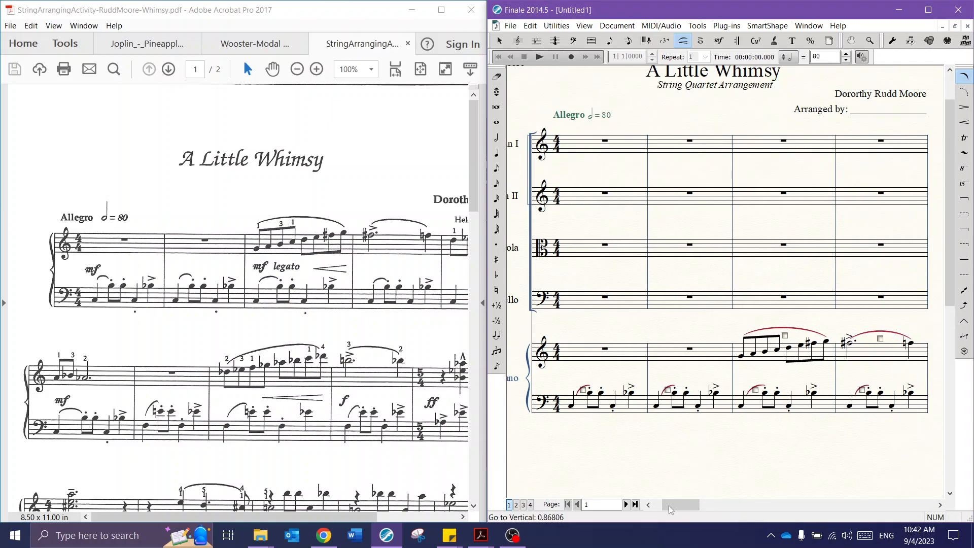
{"action": "left_click_drag", "start_coordinate": [680, 506], "coordinate": [672, 513]}
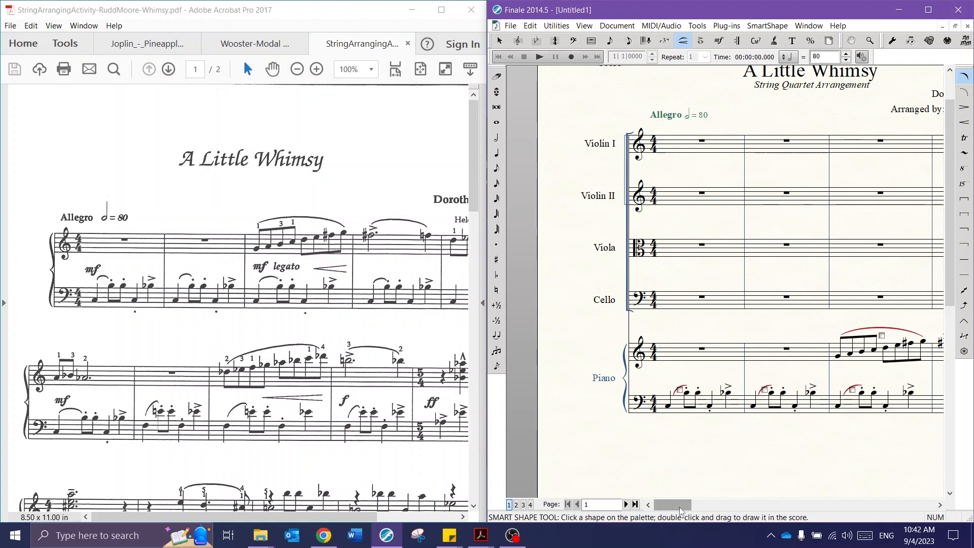
{"action": "mouse_move", "coordinate": [678, 508]}
{"action": "left_mouse_down"}
{"action": "mouse_move", "coordinate": [715, 507]}
{"action": "mouse_move", "coordinate": [747, 521]}
{"action": "mouse_move", "coordinate": [686, 519]}
{"action": "mouse_move", "coordinate": [763, 538]}
{"action": "left_mouse_up"}
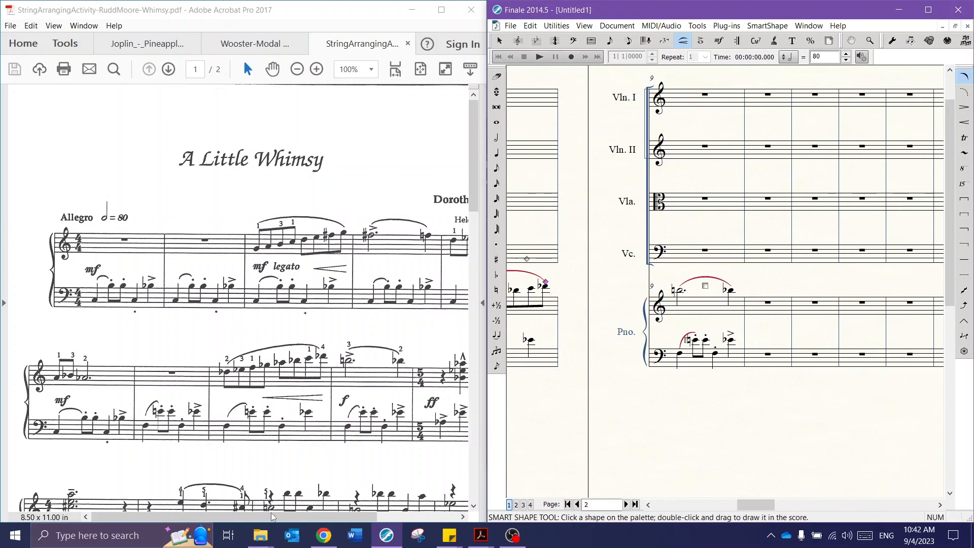
{"action": "left_click_drag", "start_coordinate": [278, 517], "coordinate": [343, 518]}
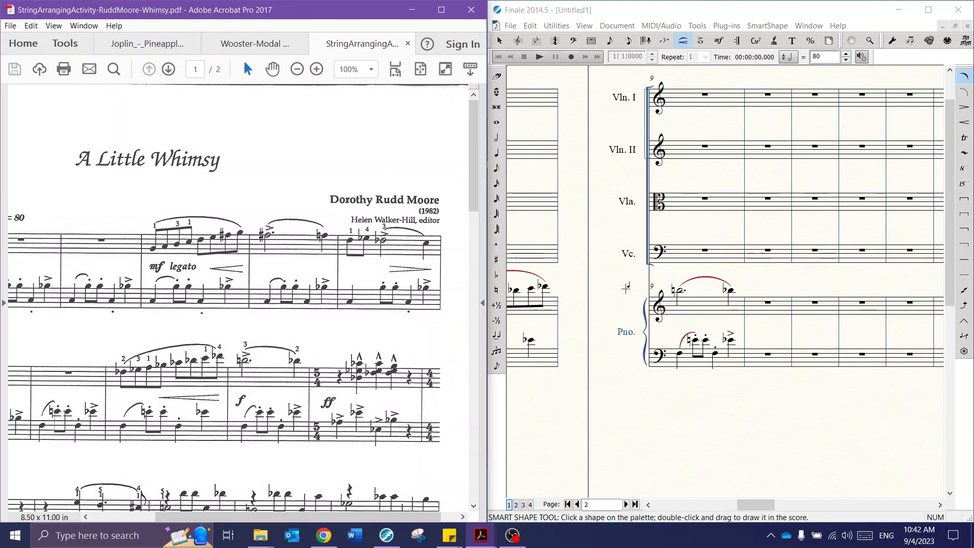
Change the time signature to 5/4 from measure 10 to the next time change.
{"action": "left_click", "coordinate": [638, 17]}
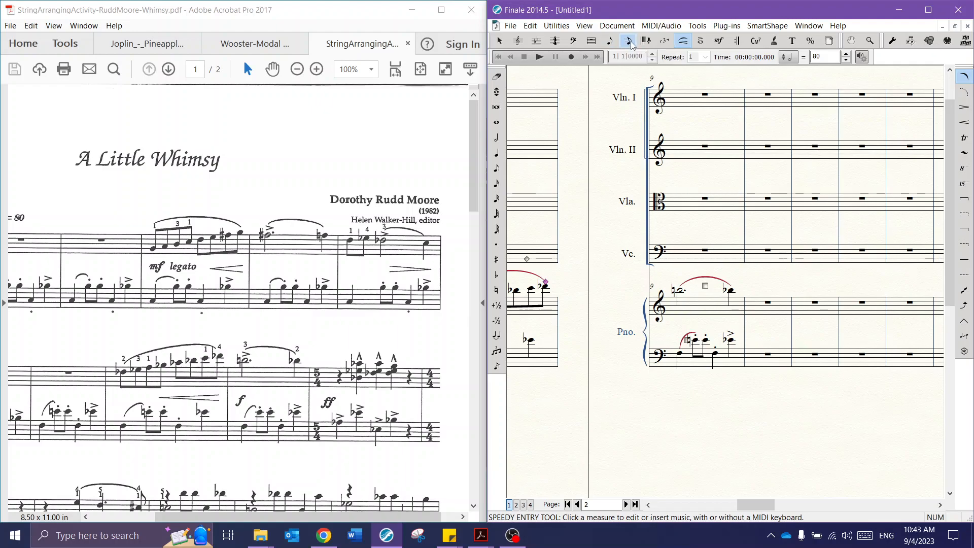
{"action": "left_click", "coordinate": [501, 40]}
{"action": "left_click", "coordinate": [708, 306]}
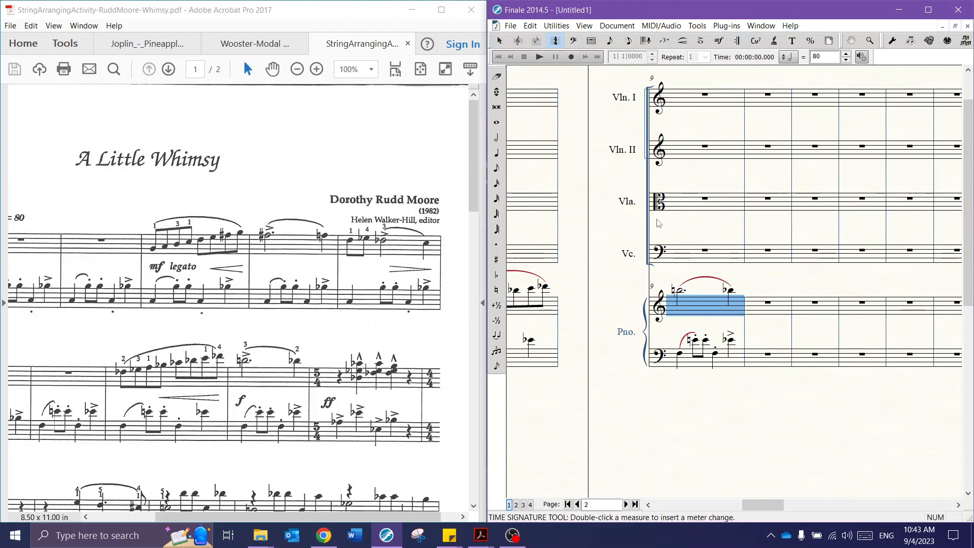
{"action": "left_click", "coordinate": [558, 44]}
{"action": "left_click", "coordinate": [764, 307]}
{"action": "double_click", "coordinate": [763, 308]}
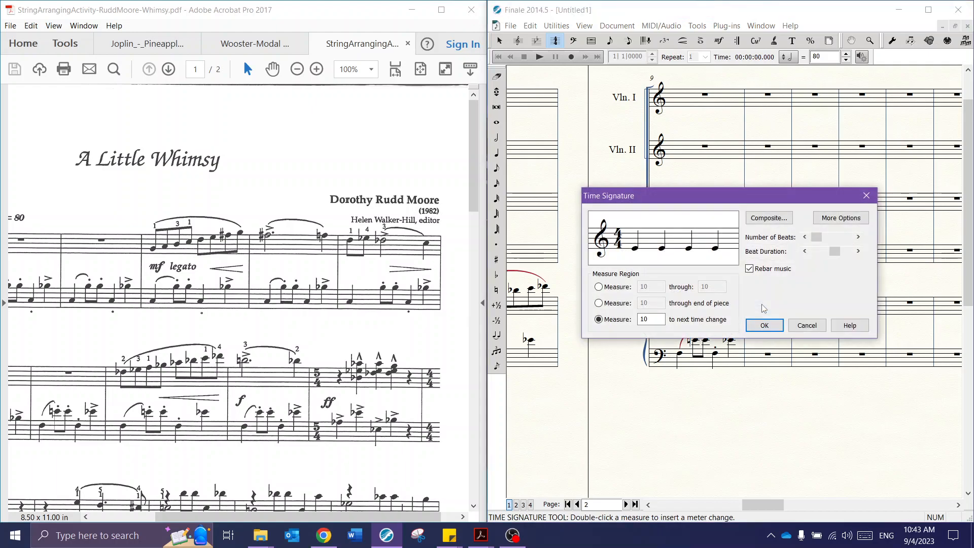
{"action": "left_click", "coordinate": [859, 238]}
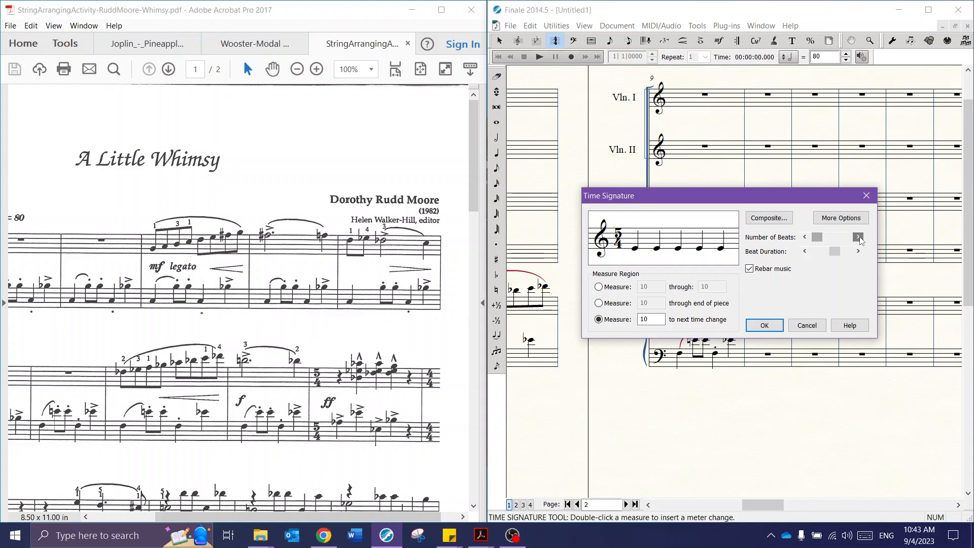
{"action": "left_click", "coordinate": [768, 327]}
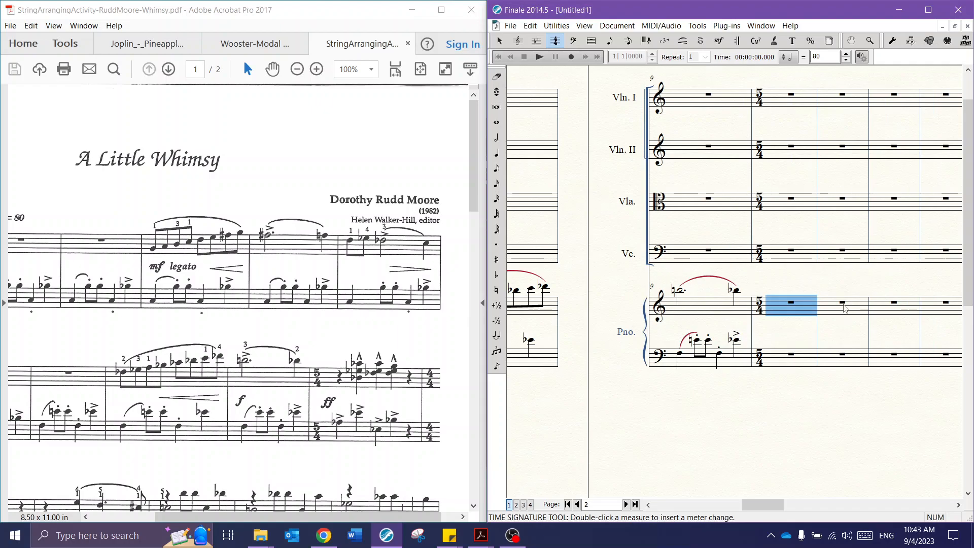
Set the time signature back to 4/4 from measure 11 to the next time change.
{"action": "left_click_drag", "start_coordinate": [412, 356], "coordinate": [450, 459]}
{"action": "left_click", "coordinate": [421, 323]}
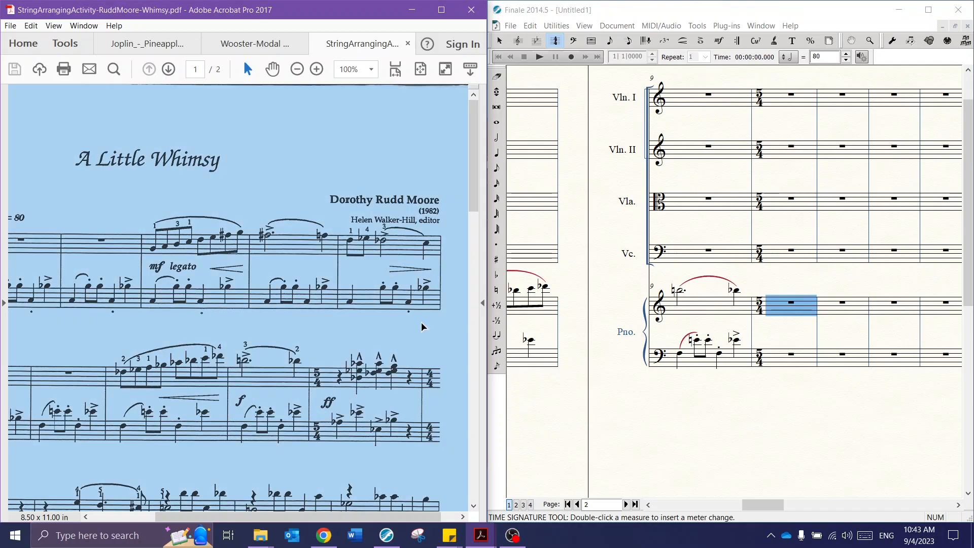
{"action": "double_click", "coordinate": [854, 310]}
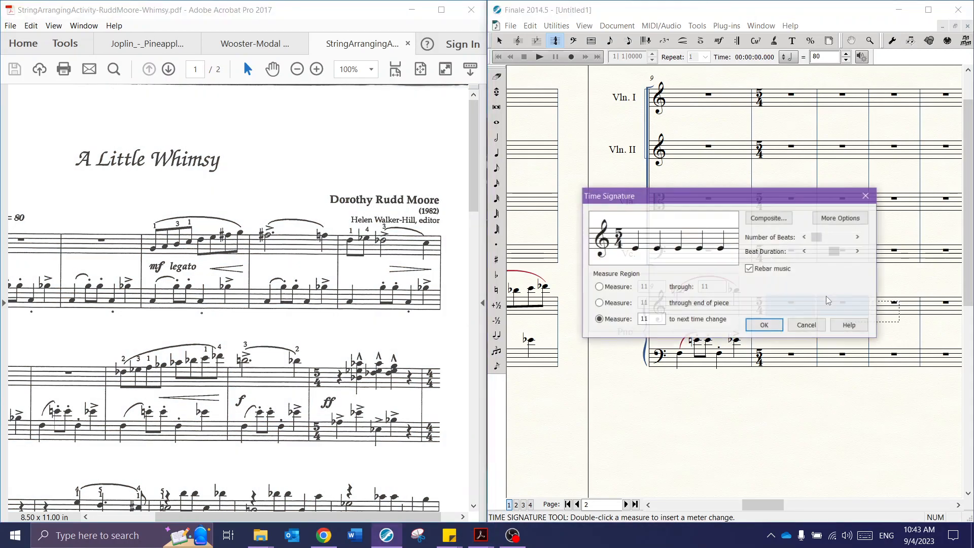
{"action": "left_click", "coordinate": [816, 326]}
{"action": "double_click", "coordinate": [845, 304]}
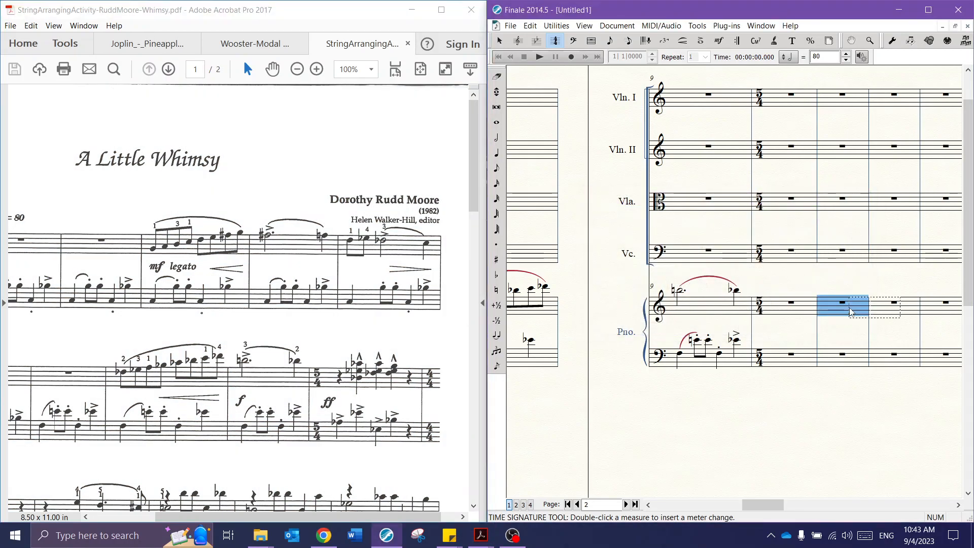
{"action": "left_click", "coordinate": [805, 237]}
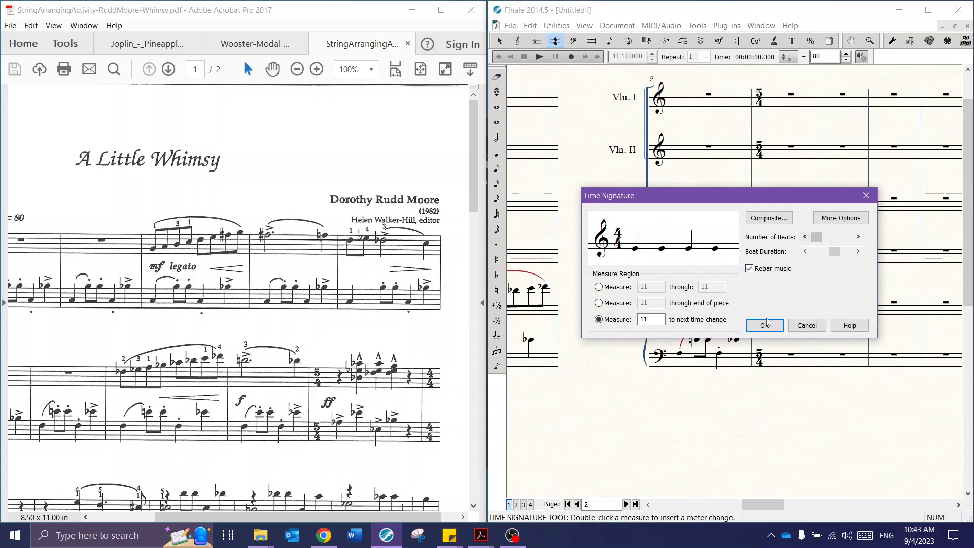
{"action": "left_click", "coordinate": [765, 326]}
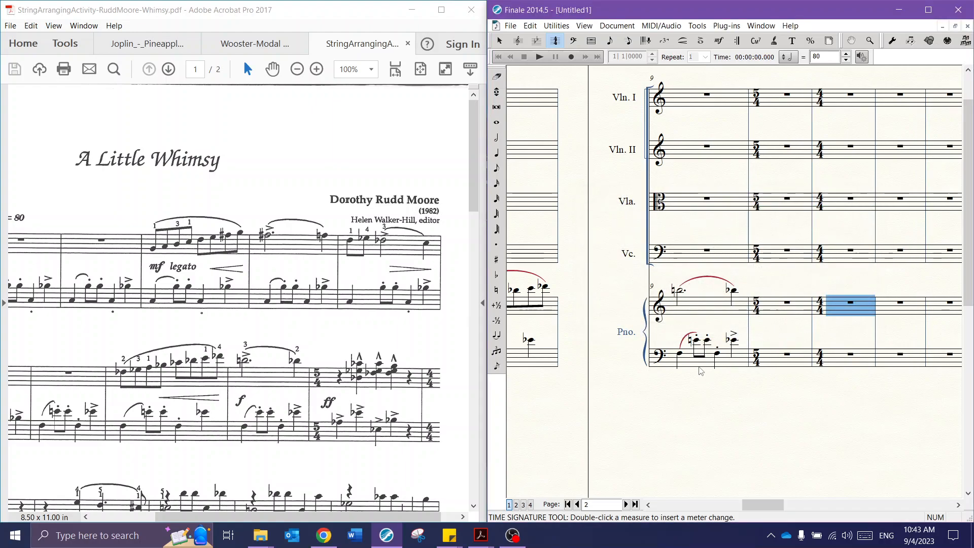
Enter the first two flatted quarter notes of measure 10 in the piano's bass staff, following the PDF.
{"action": "left_click", "coordinate": [493, 159]}
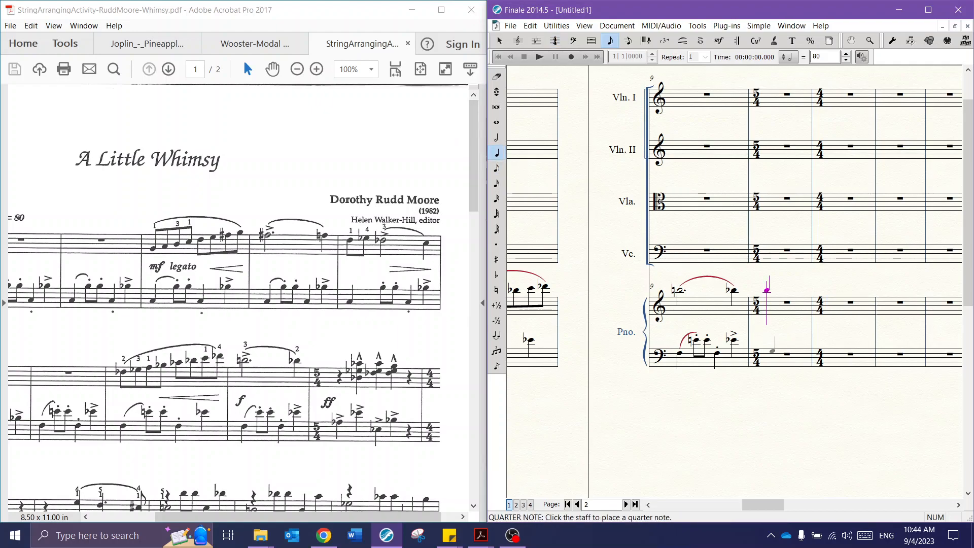
{"action": "left_click", "coordinate": [767, 327]}
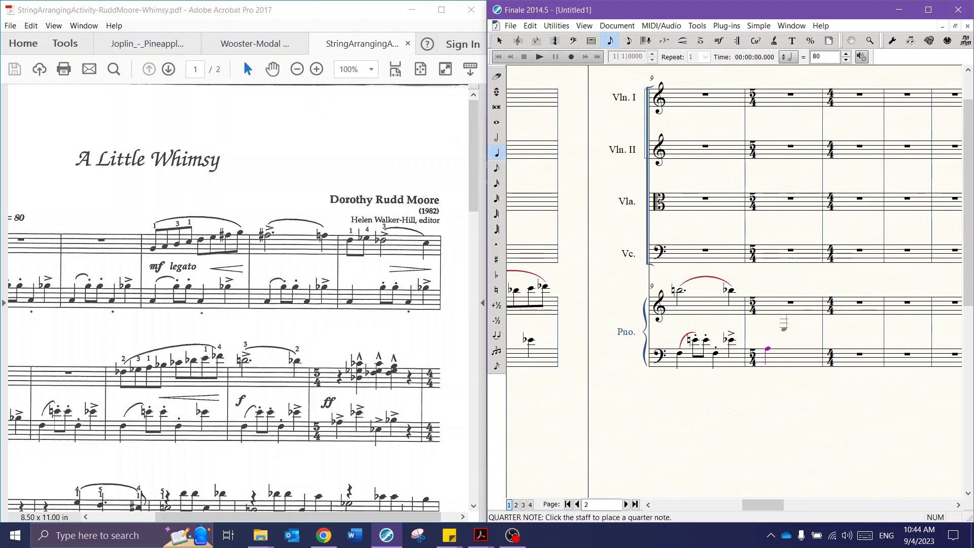
{"action": "key", "text": "minus"}
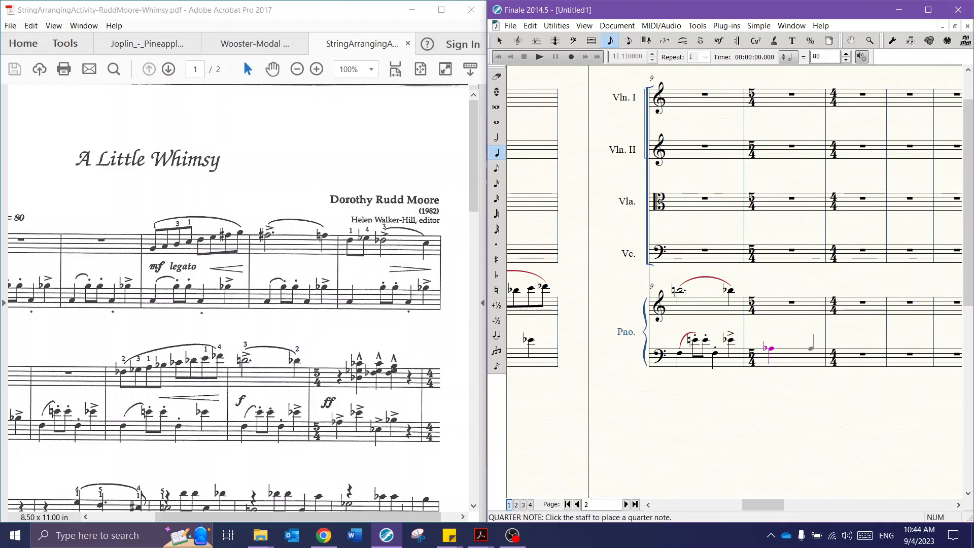
{"action": "left_click", "coordinate": [783, 343]}
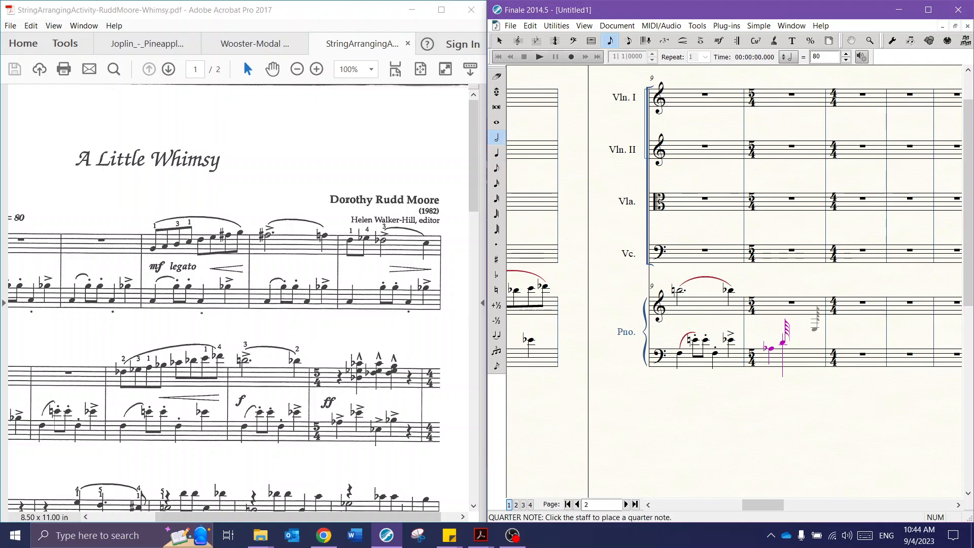
{"action": "key", "text": "8"}
{"action": "key", "text": "5"}
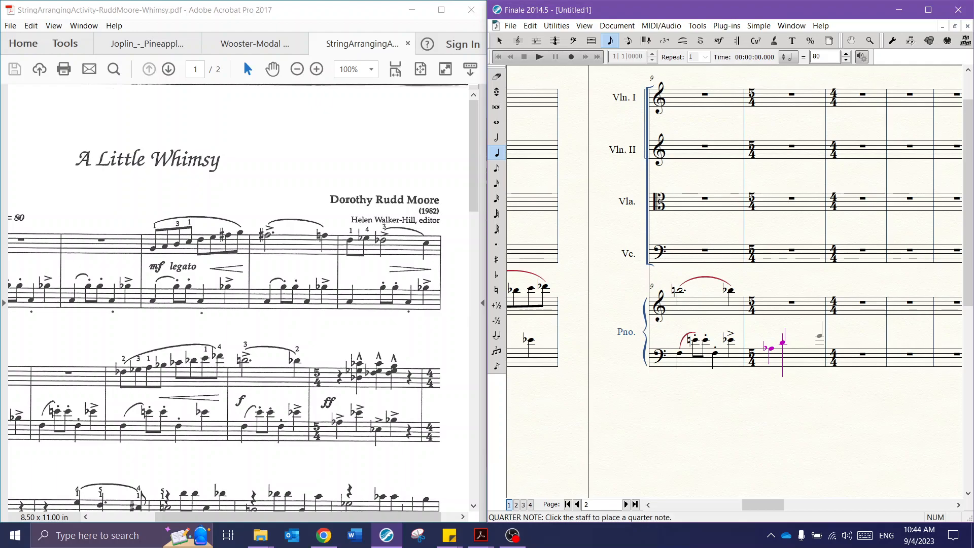
{"action": "left_click", "coordinate": [799, 338]}
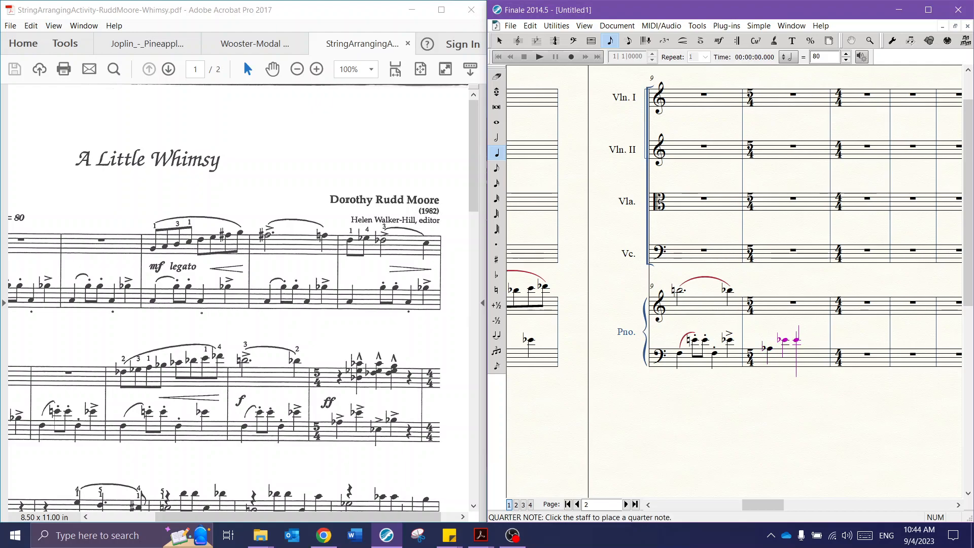
Complete measure 10 of the piano's bass staff with two more flatted quarter notes and a quarter rest.
{"action": "key", "text": "Down"}
{"action": "key", "text": "Down"}
{"action": "key", "text": "Down"}
{"action": "key", "text": "Down"}
{"action": "key", "text": "Down"}
{"action": "key", "text": "Return"}
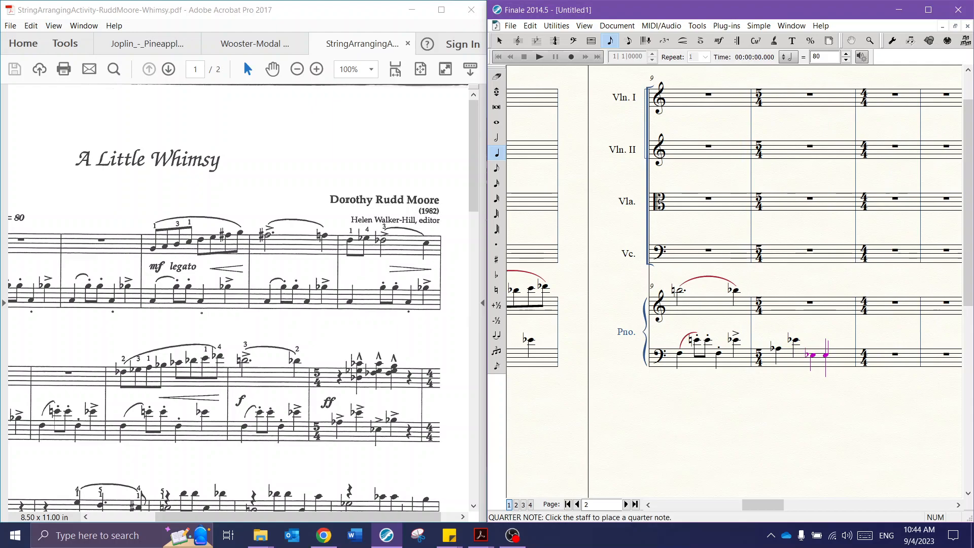
{"action": "key", "text": "Return"}
{"action": "key", "text": "Up"}
{"action": "key", "text": "BackSpace"}
{"action": "key", "text": "Right"}
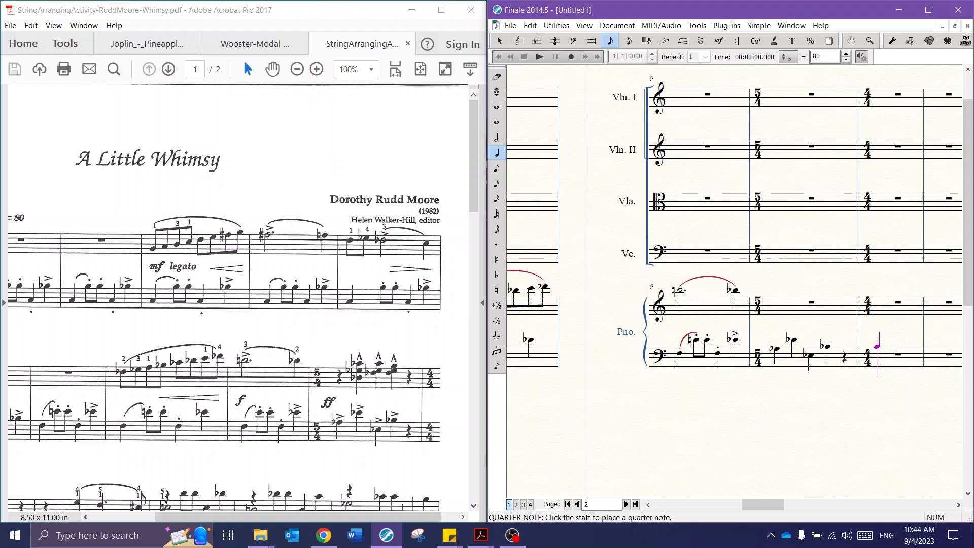
{"action": "key", "text": "Left"}
{"action": "key", "text": "Left"}
{"action": "key", "text": "Left"}
{"action": "key", "text": "Left"}
{"action": "key", "text": "Left"}
{"action": "key", "text": "Left"}
{"action": "key", "text": "Left"}
{"action": "key", "text": "Right"}
{"action": "key", "text": "Right"}
{"action": "key", "text": "Right"}
{"action": "key", "text": "Right"}
{"action": "key", "text": "Right"}
{"action": "key", "text": "Right"}
{"action": "key", "text": "Right"}
{"action": "key", "text": "Left"}
{"action": "key", "text": "Left"}
{"action": "key", "text": "Right"}
{"action": "key", "text": "Right"}
Enter a quarter rest and a three-note flatted quarter chord at the start of measure 10 in the piano's treble staff.
{"action": "key", "text": "ctrl+Up"}
{"action": "key", "text": "Left"}
{"action": "key", "text": "5"}
{"action": "key", "text": "BackSpace"}
{"action": "key", "text": "Down"}
{"action": "key", "text": "Down"}
{"action": "key", "text": "5"}
{"action": "key", "text": "3"}
{"action": "key", "text": "3"}
{"action": "key", "text": "minus"}
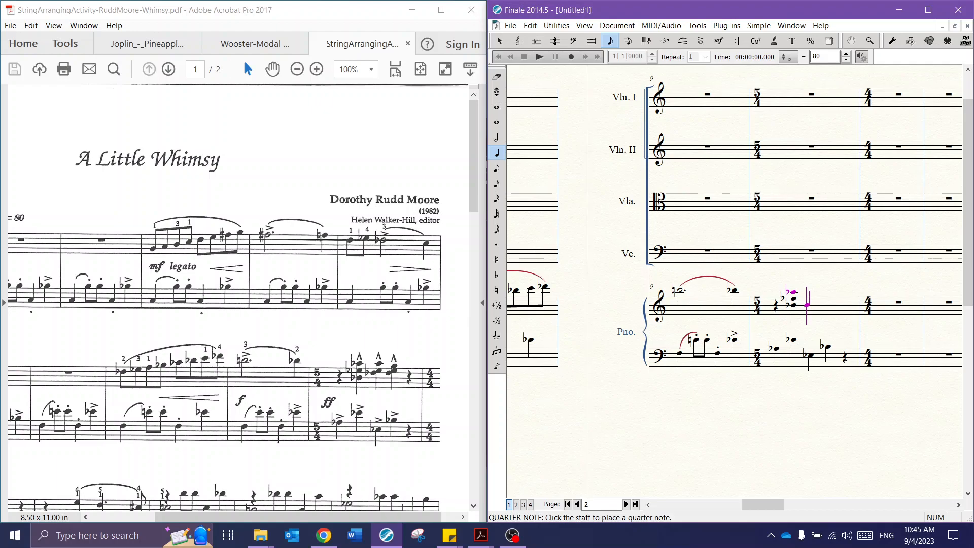
Enter the second and third quarter-note chords and a closing quarter rest in measure 10 of the piano's treble staff.
{"action": "left_click", "coordinate": [810, 301]}
{"action": "key", "text": "2"}
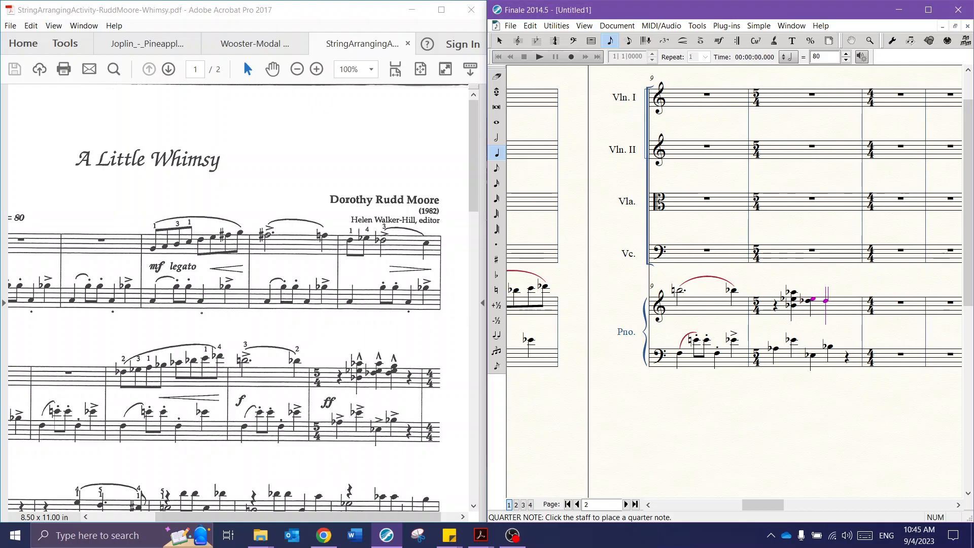
{"action": "key", "text": "5"}
{"action": "key", "text": "d"}
{"action": "key", "text": "2"}
{"action": "key", "text": "0"}
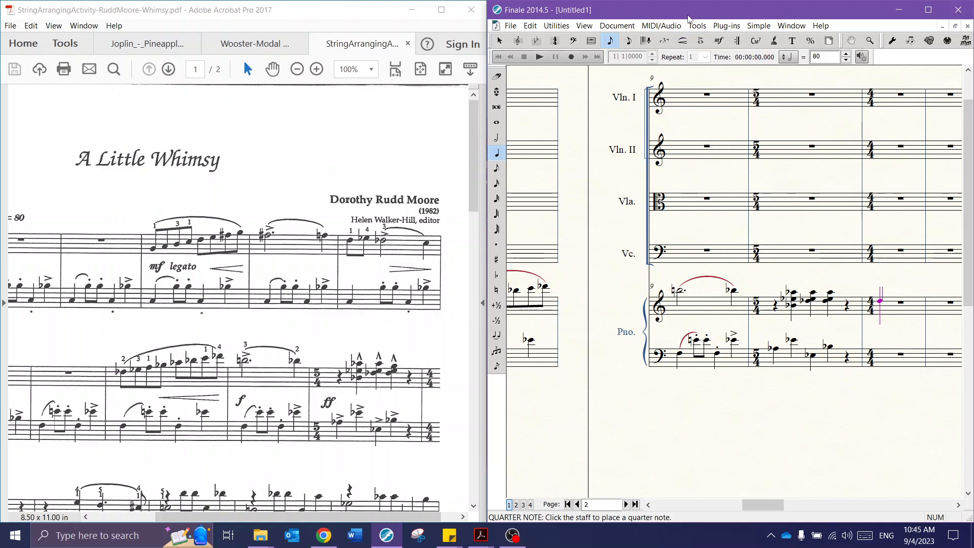
Add accents (articulation 3) to the four quarter notes in measure 10 of the piano's bass staff.
{"action": "left_click", "coordinate": [701, 43]}
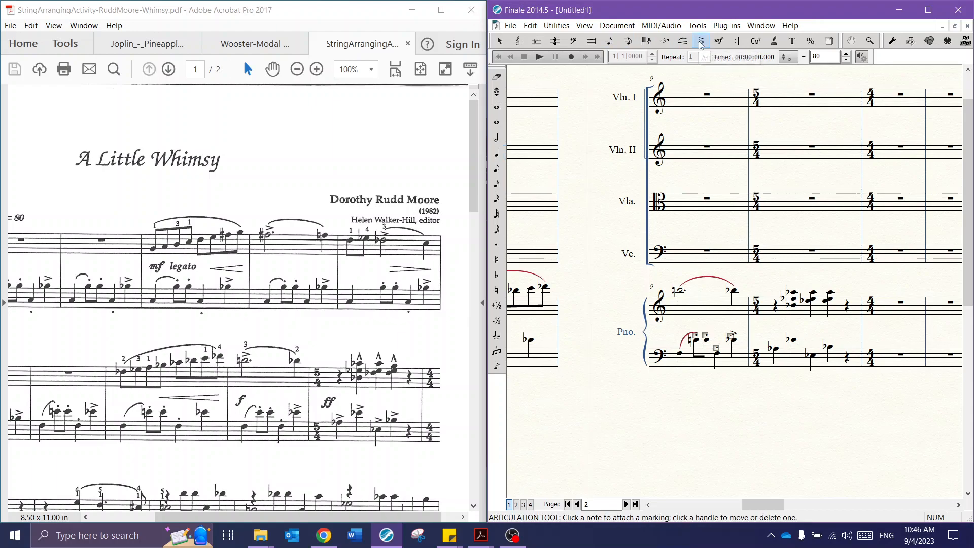
{"action": "left_click", "coordinate": [775, 352]}
{"action": "left_click", "coordinate": [774, 345]}
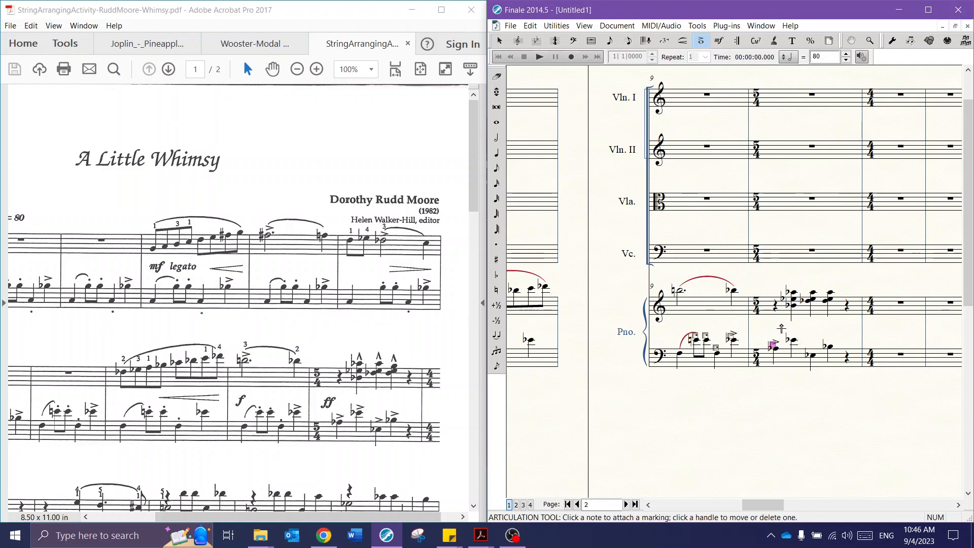
{"action": "left_click_drag", "start_coordinate": [781, 329], "coordinate": [844, 385]}
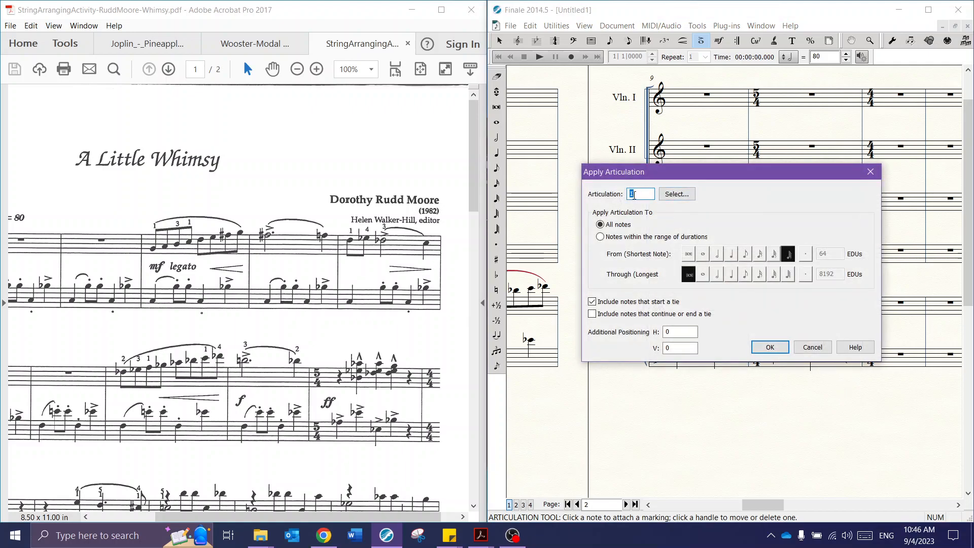
{"action": "left_click", "coordinate": [674, 195]}
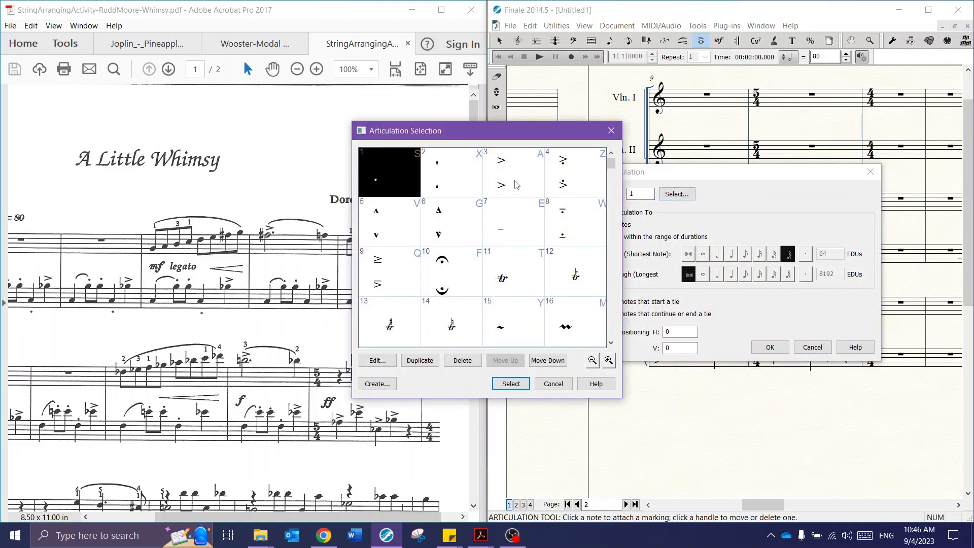
{"action": "left_click", "coordinate": [503, 168]}
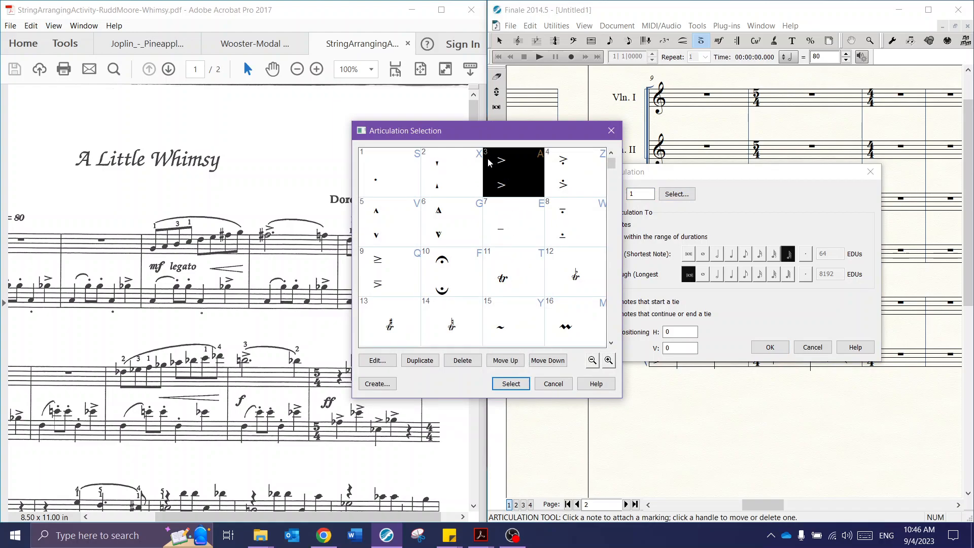
{"action": "left_click", "coordinate": [511, 384]}
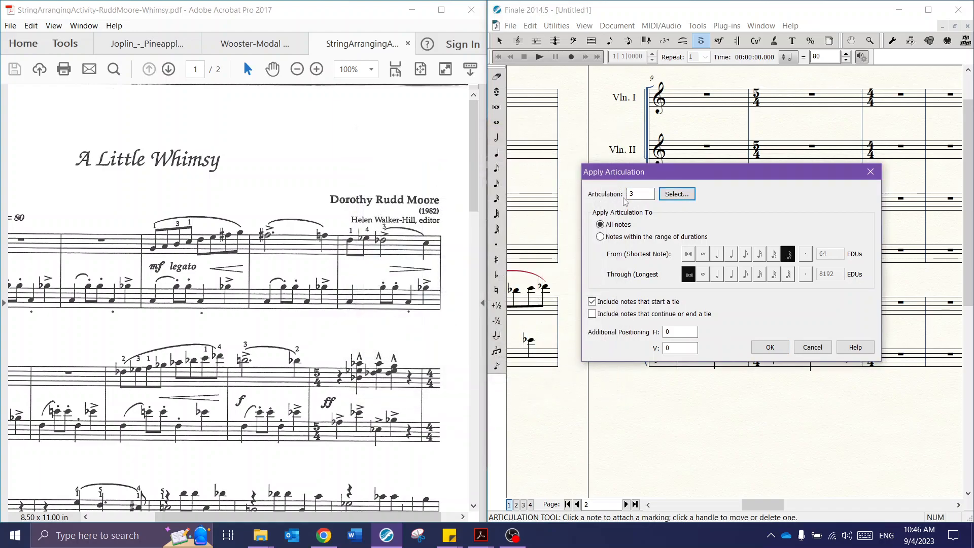
{"action": "left_click", "coordinate": [770, 348]}
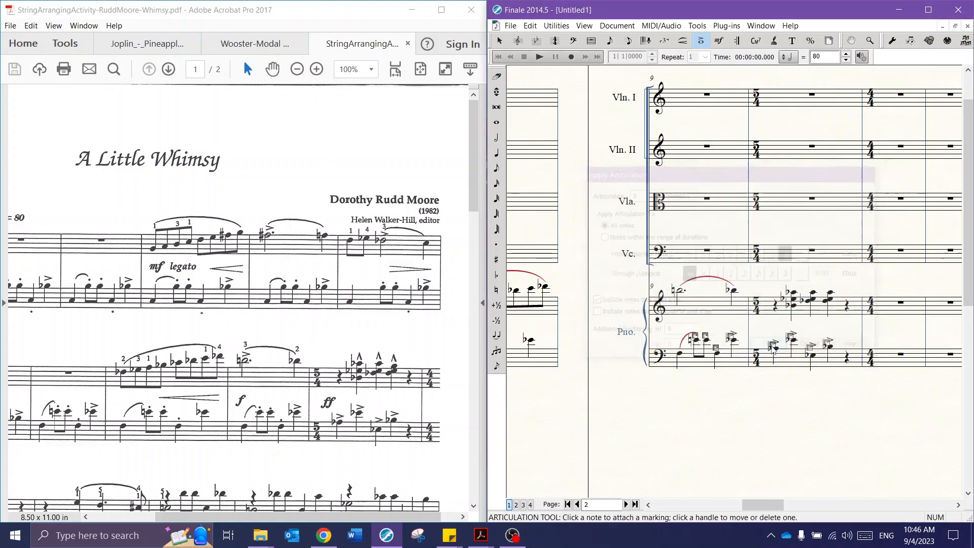
Apply marcato accents (articulation 5) to the three quarter-note chords in measure 10 of the piano's treble staff.
{"action": "left_click_drag", "start_coordinate": [761, 278], "coordinate": [843, 328]}
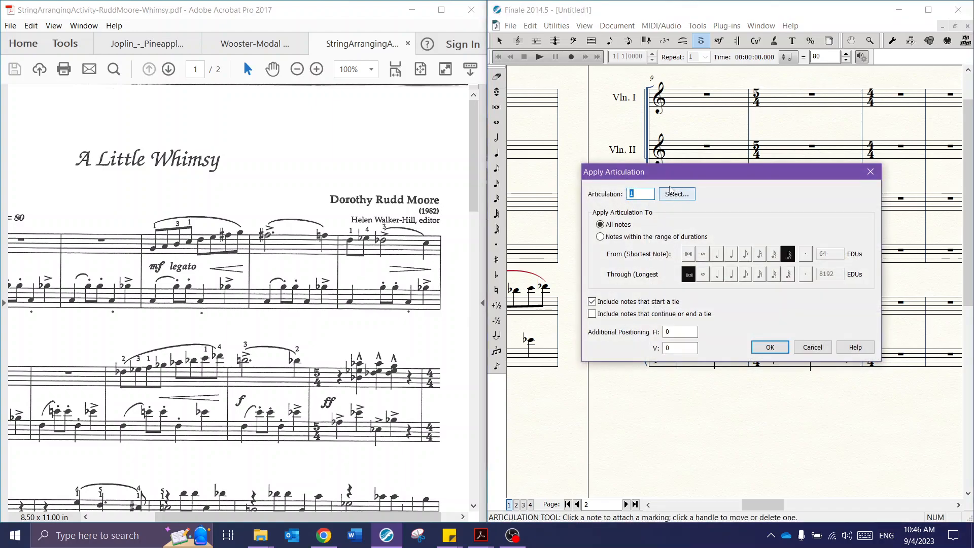
{"action": "left_click", "coordinate": [677, 195]}
{"action": "left_click", "coordinate": [397, 233]}
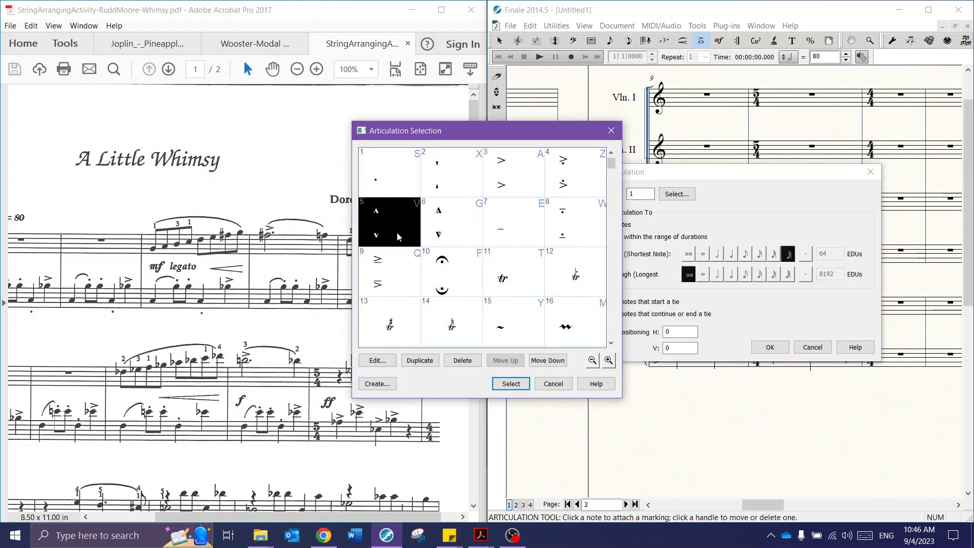
{"action": "left_click", "coordinate": [510, 384]}
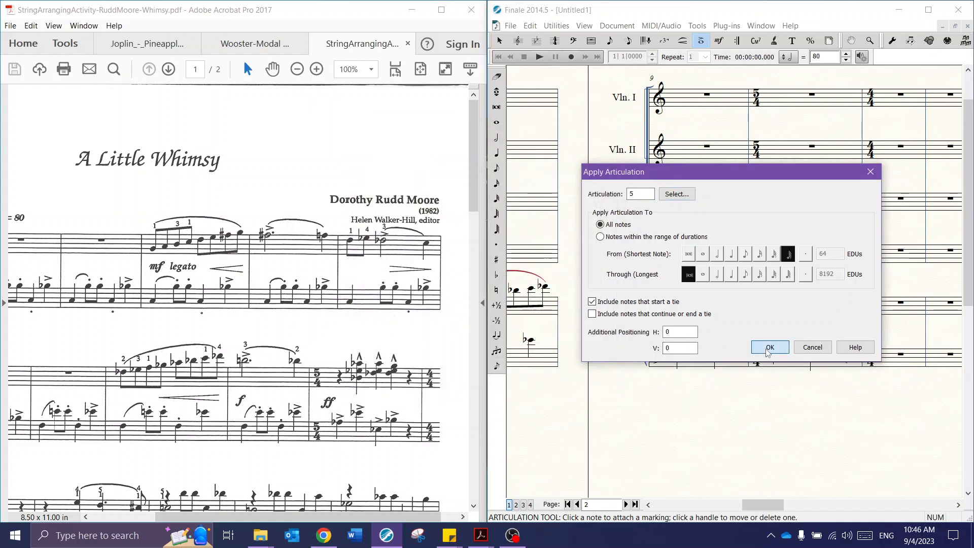
{"action": "left_click", "coordinate": [769, 347]}
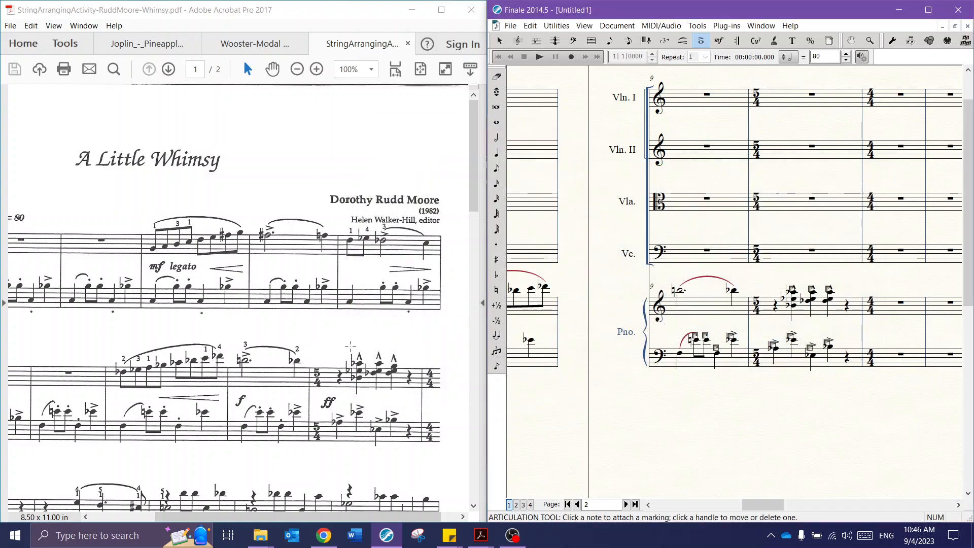
{"action": "left_click_drag", "start_coordinate": [350, 347], "coordinate": [424, 368]}
{"action": "left_click", "coordinate": [782, 279]}
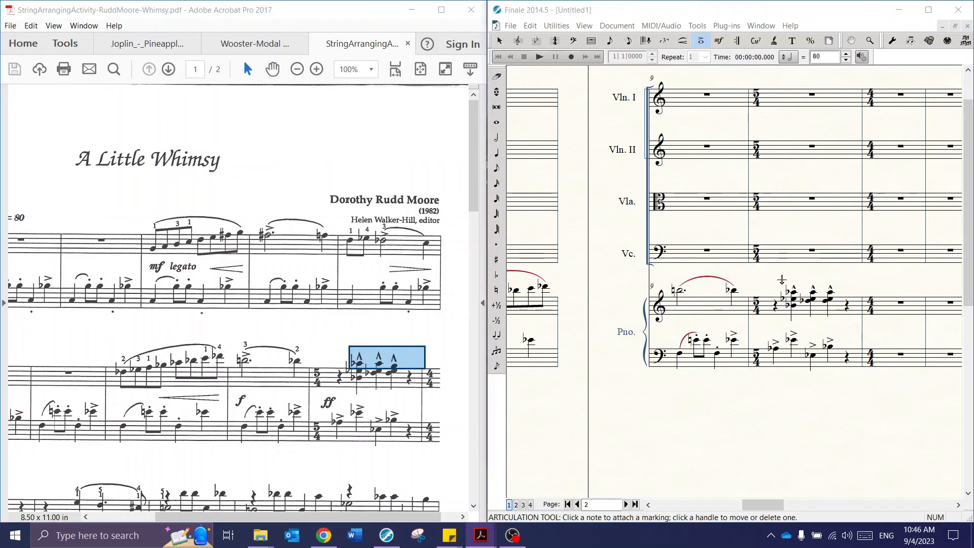
{"action": "left_click", "coordinate": [840, 279]}
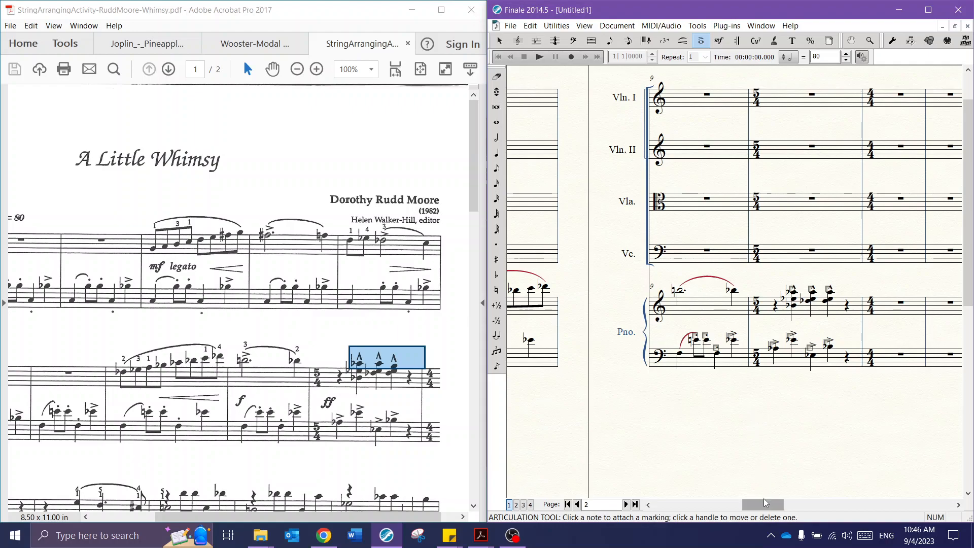
Enter a three-note dotted half-note chord with its lowest note sharped, plus a quarter rest, in measure 11 of the piano's treble staff.
{"action": "left_click_drag", "start_coordinate": [770, 506], "coordinate": [787, 514]}
{"action": "left_click_drag", "start_coordinate": [473, 149], "coordinate": [481, 211]}
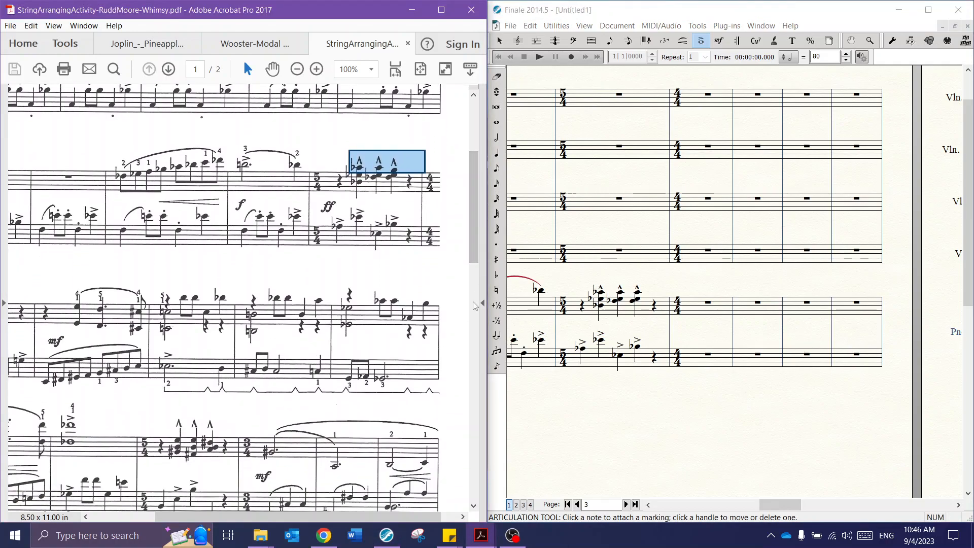
{"action": "mouse_move", "coordinate": [771, 505]}
{"action": "left_mouse_down"}
{"action": "mouse_move", "coordinate": [746, 513]}
{"action": "mouse_move", "coordinate": [780, 518]}
{"action": "left_mouse_up"}
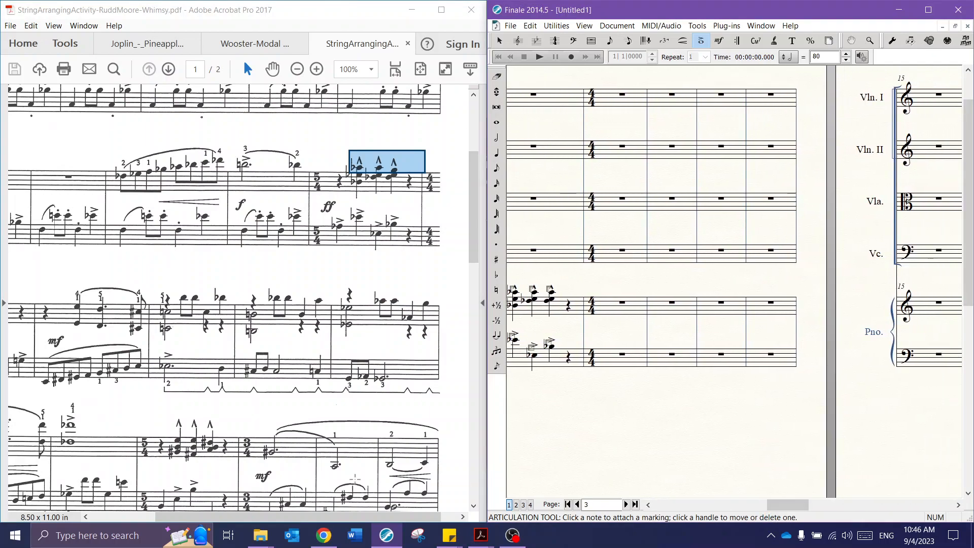
{"action": "left_click_drag", "start_coordinate": [334, 512], "coordinate": [260, 515]}
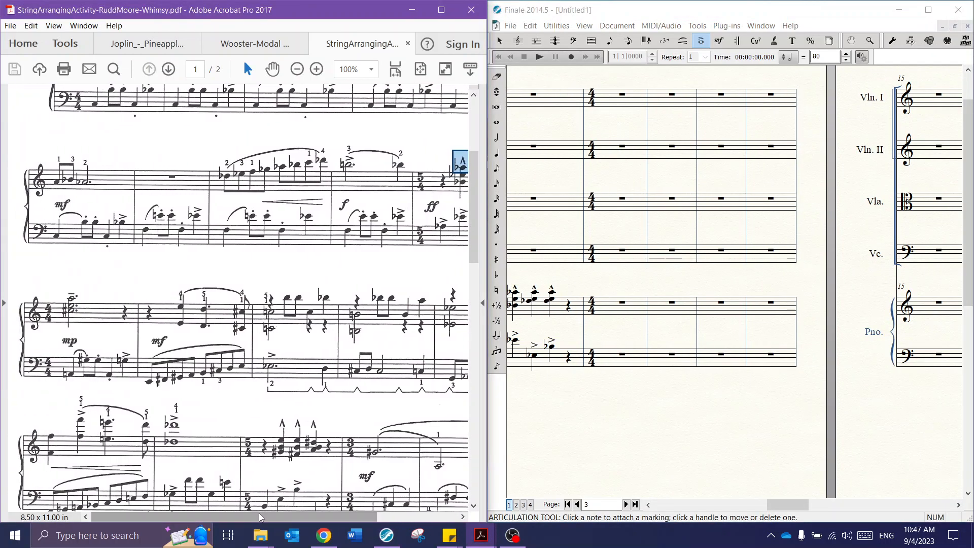
{"action": "left_click", "coordinate": [308, 276]}
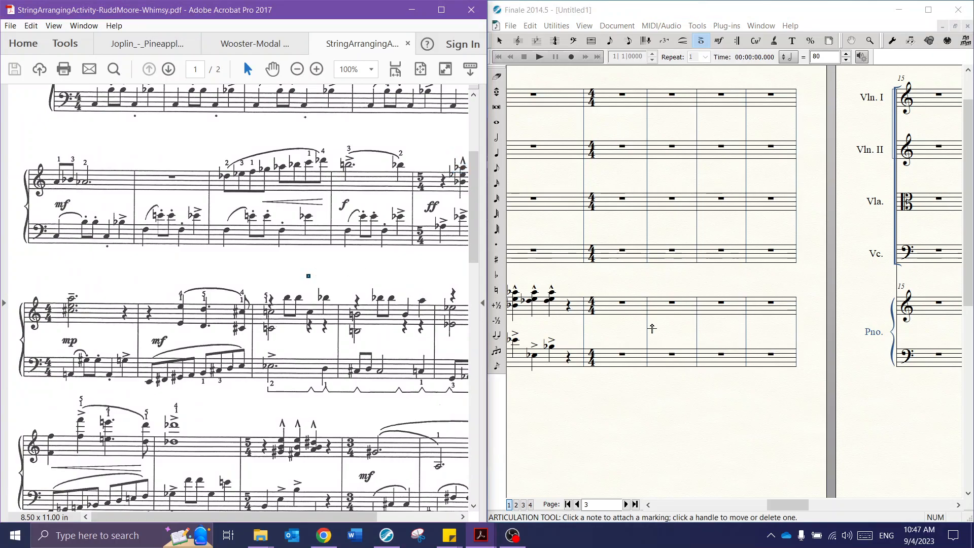
{"action": "left_click", "coordinate": [496, 137]}
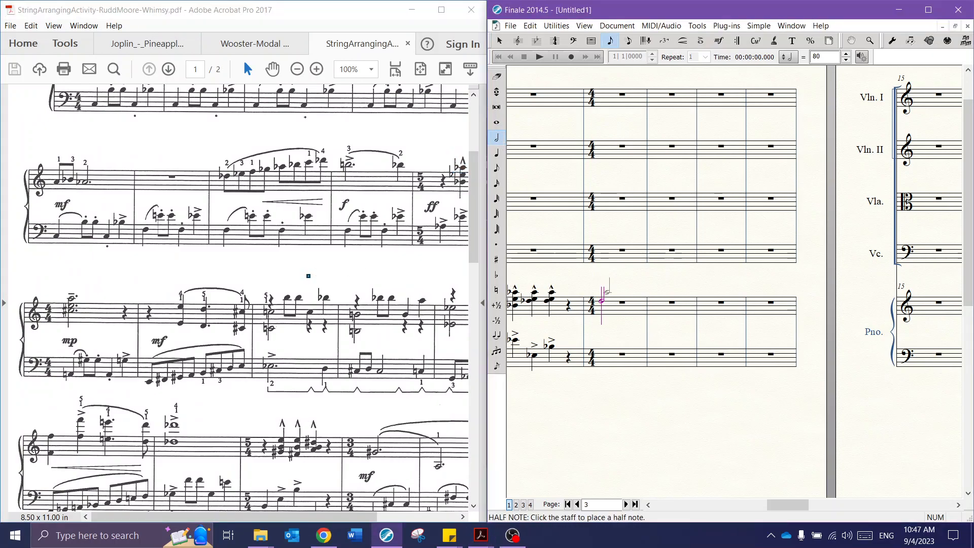
{"action": "left_click", "coordinate": [602, 293]}
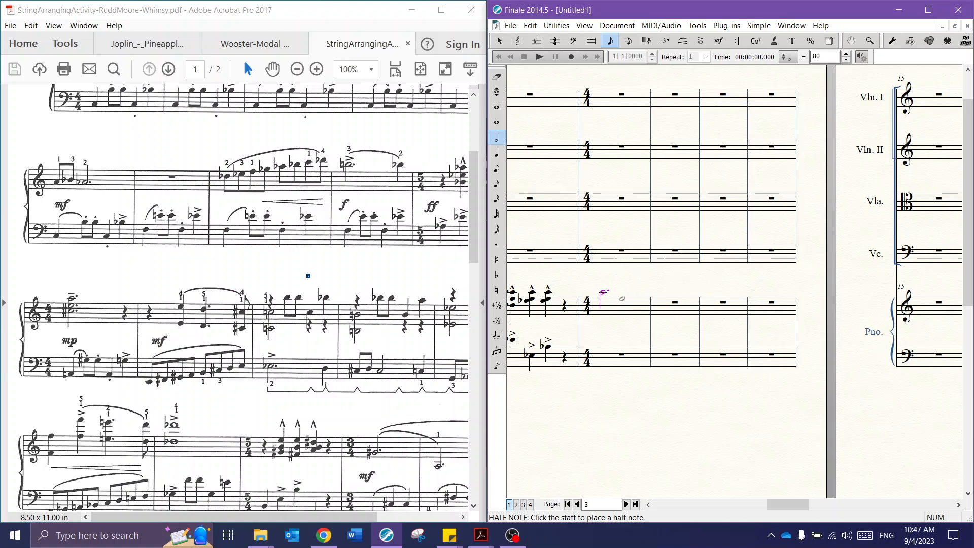
{"action": "key", "text": "period"}
{"action": "left_click", "coordinate": [603, 304]}
{"action": "key", "text": "plus"}
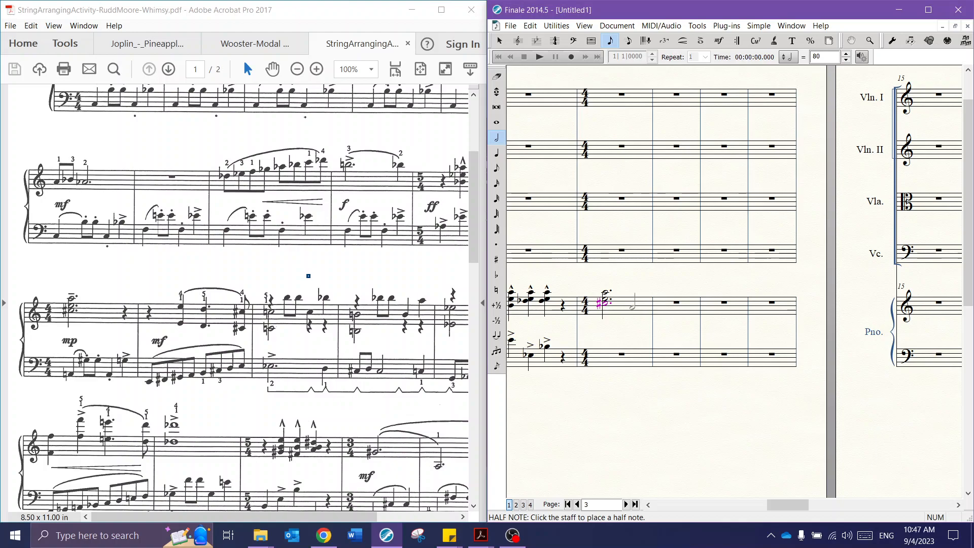
{"action": "left_click", "coordinate": [633, 303]}
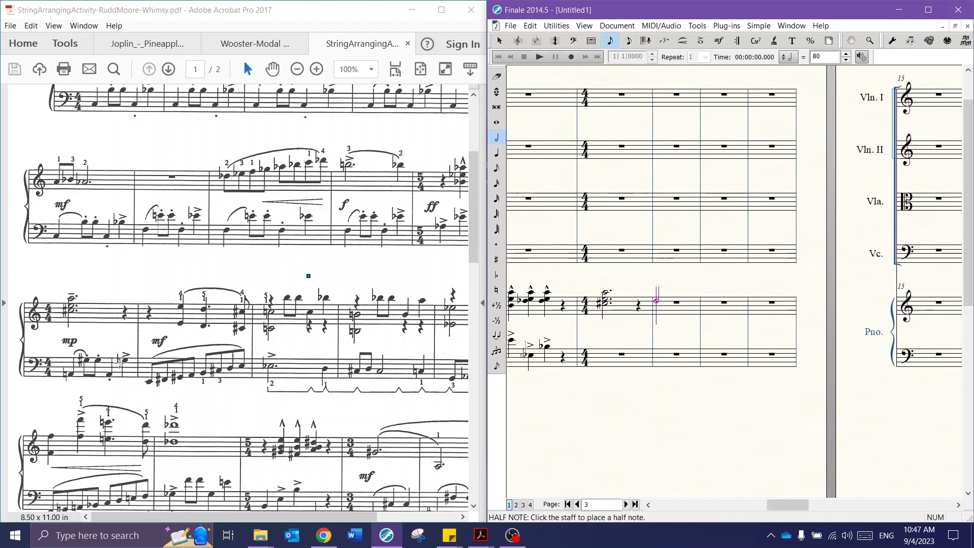
Copy measure 9 of the piano's bass staff, with its slur and articulations, into measure 11 of the same staff.
{"action": "left_click_drag", "start_coordinate": [59, 349], "coordinate": [130, 390]}
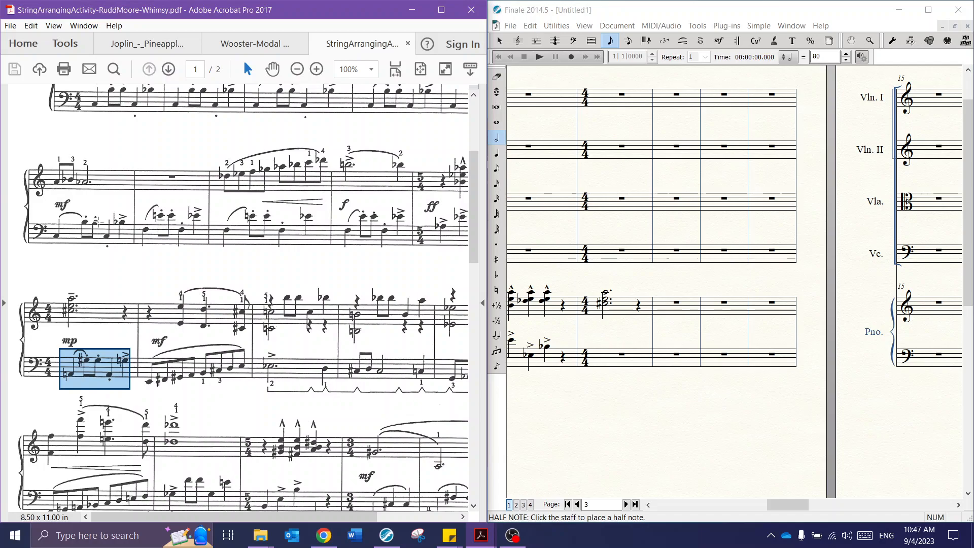
{"action": "left_click_drag", "start_coordinate": [800, 505], "coordinate": [788, 509]}
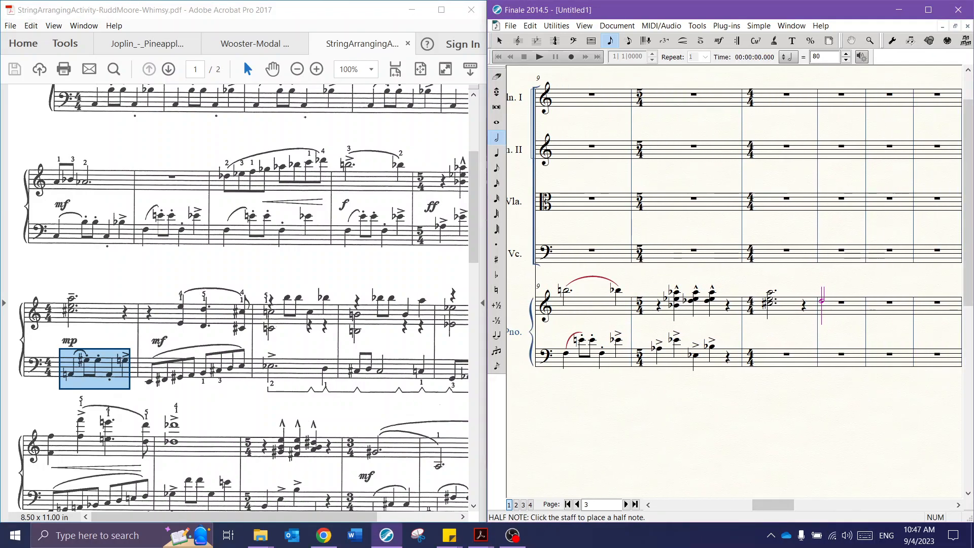
{"action": "left_click", "coordinate": [500, 40]}
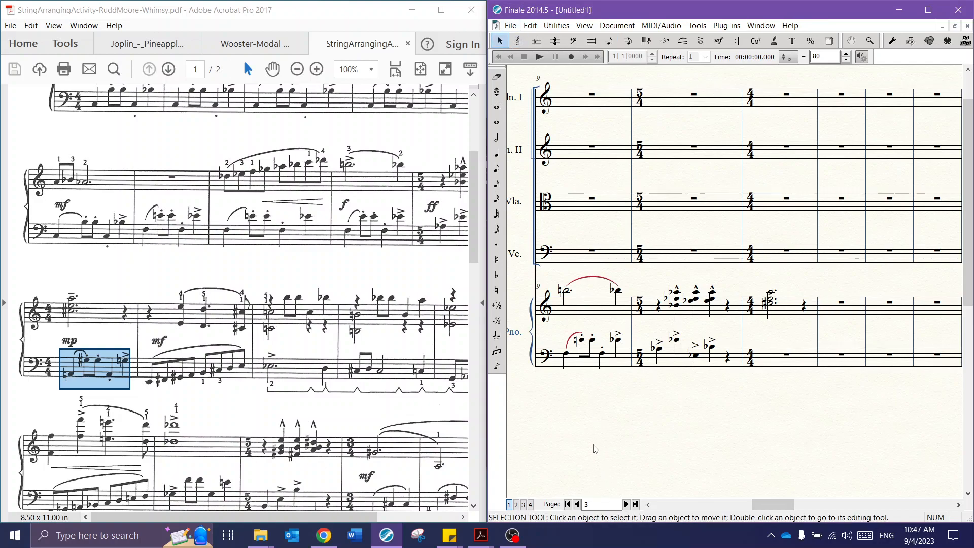
{"action": "left_click", "coordinate": [584, 360]}
{"action": "left_click_drag", "start_coordinate": [583, 360], "coordinate": [763, 366]}
{"action": "left_click_drag", "start_coordinate": [778, 505], "coordinate": [787, 505]}
Shift the copied notes in measure 11 of the piano's bass staff down five steps.
{"action": "left_click", "coordinate": [688, 370]}
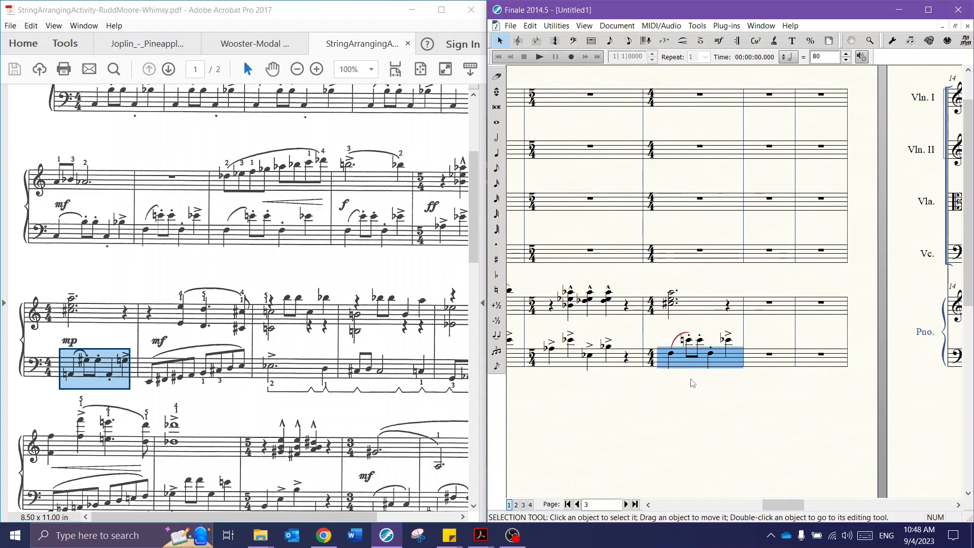
{"action": "key", "text": "Down"}
{"action": "key", "text": "Down"}
{"action": "key", "text": "Down"}
{"action": "key", "text": "Down"}
{"action": "key", "text": "Down"}
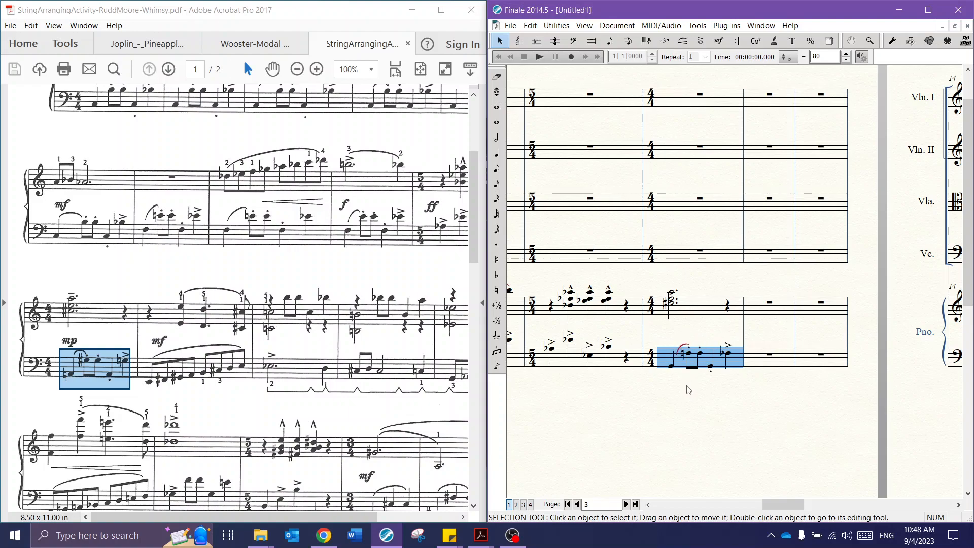
{"action": "left_click", "coordinate": [683, 390]}
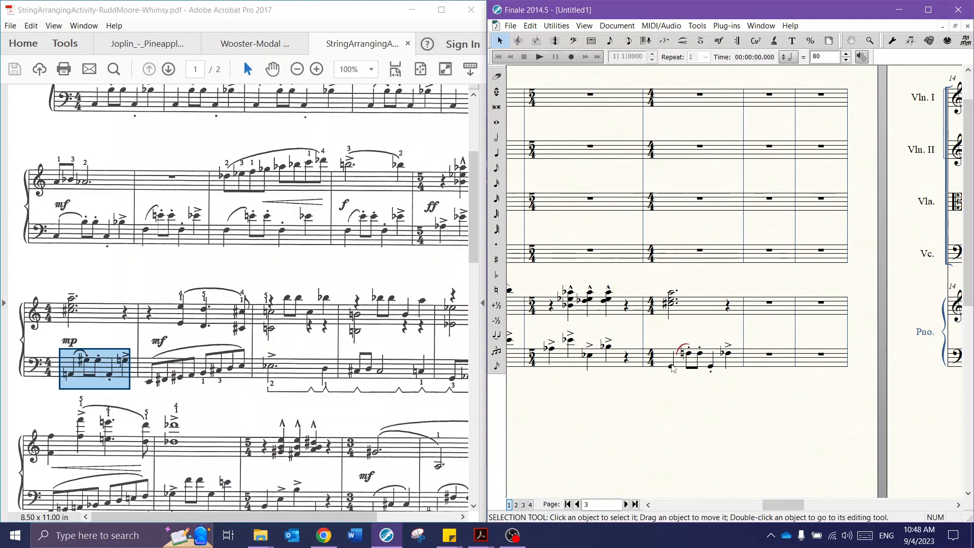
{"action": "left_click", "coordinate": [689, 365]}
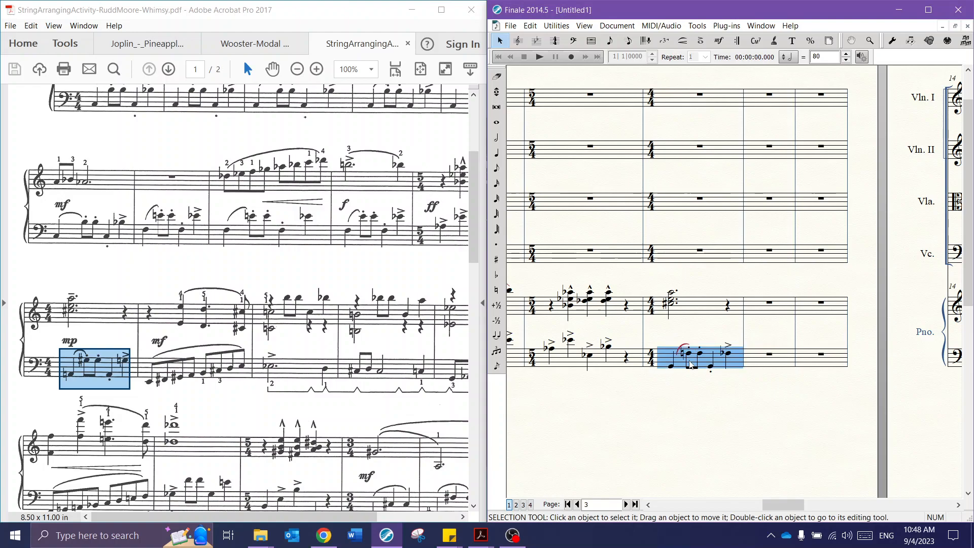
{"action": "left_click", "coordinate": [689, 412]}
Correct the accidentals in measure 11 of the bass staff: natural on the first note, sharp on the second, natural on the last.
{"action": "double_click", "coordinate": [668, 371]}
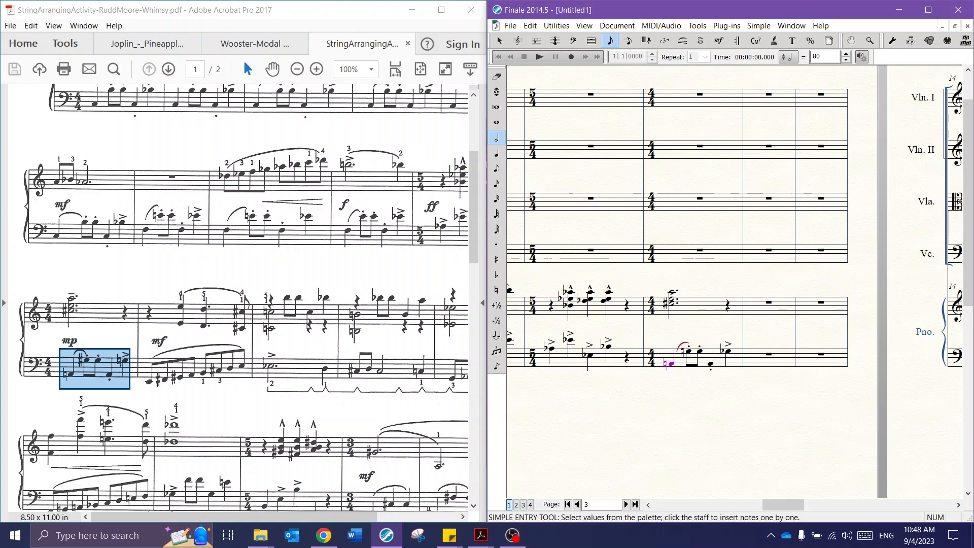
{"action": "left_click", "coordinate": [688, 350]}
{"action": "left_click", "coordinate": [701, 350]}
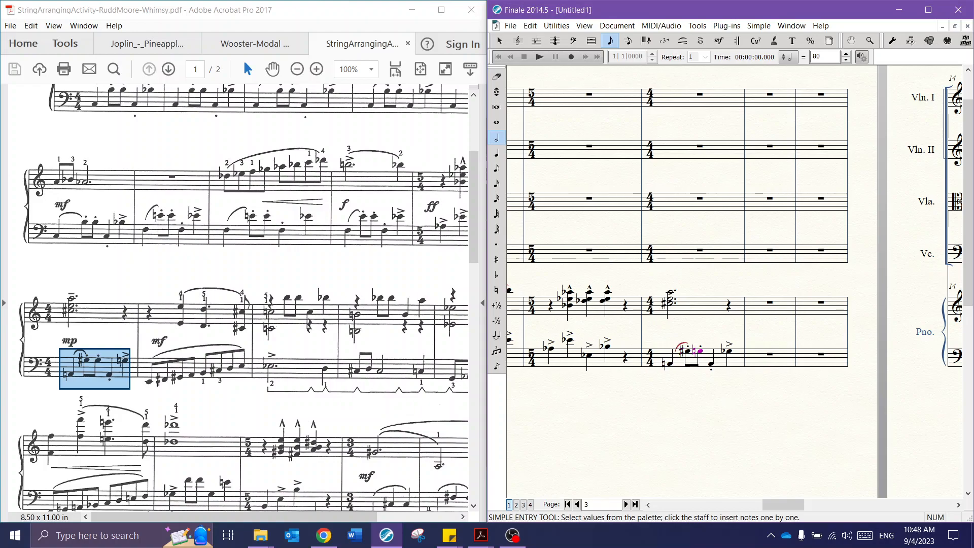
{"action": "key", "text": "n"}
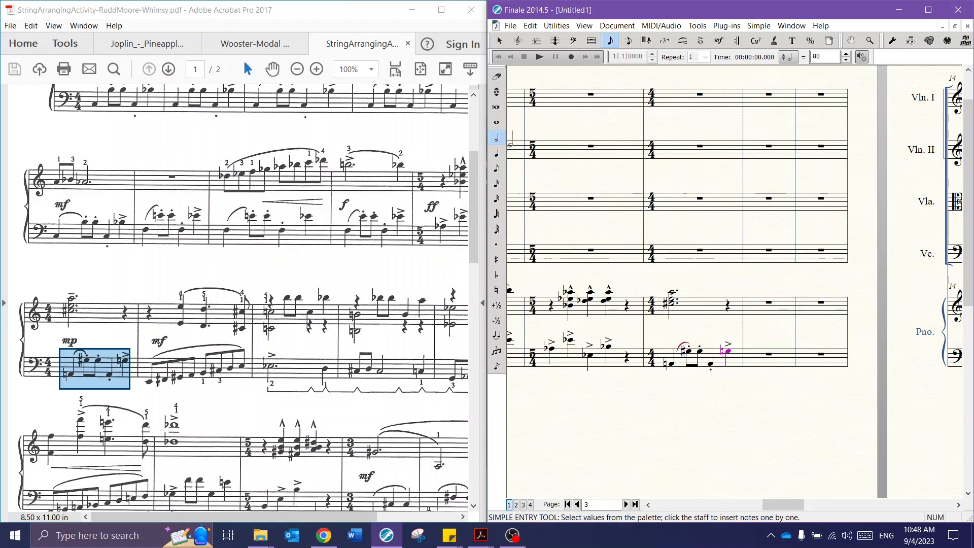
Enter a quarter rest, quarter-note E, dotted-quarter D and eighth-note C in measure 12 of the piano's treble staff.
{"action": "left_click", "coordinate": [497, 152]}
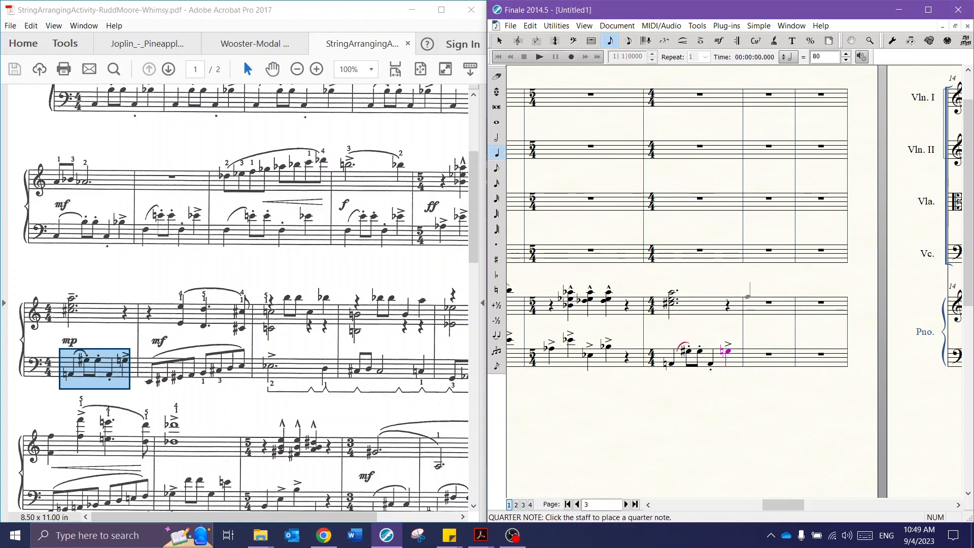
{"action": "left_click", "coordinate": [746, 295]}
{"action": "key", "text": "r"}
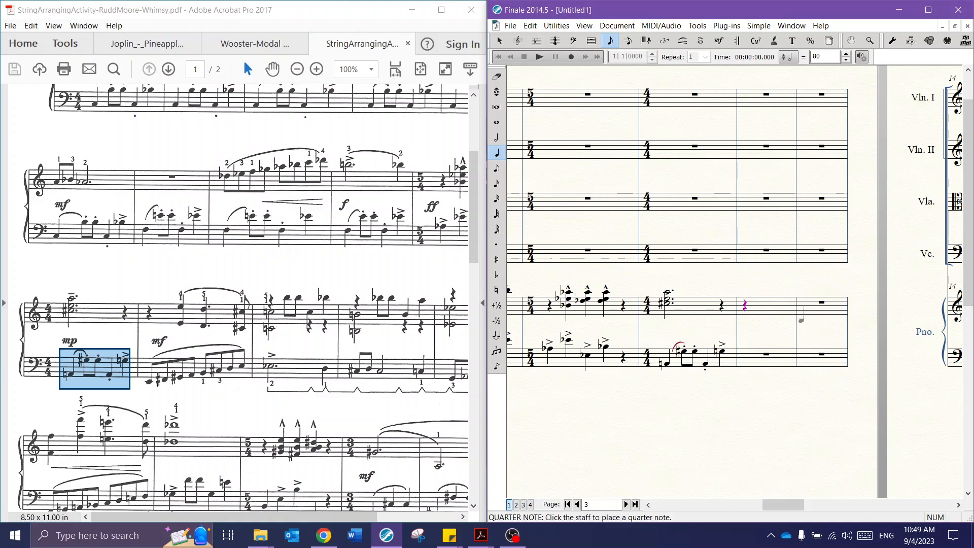
{"action": "left_click", "coordinate": [759, 301]}
{"action": "left_click", "coordinate": [769, 314]}
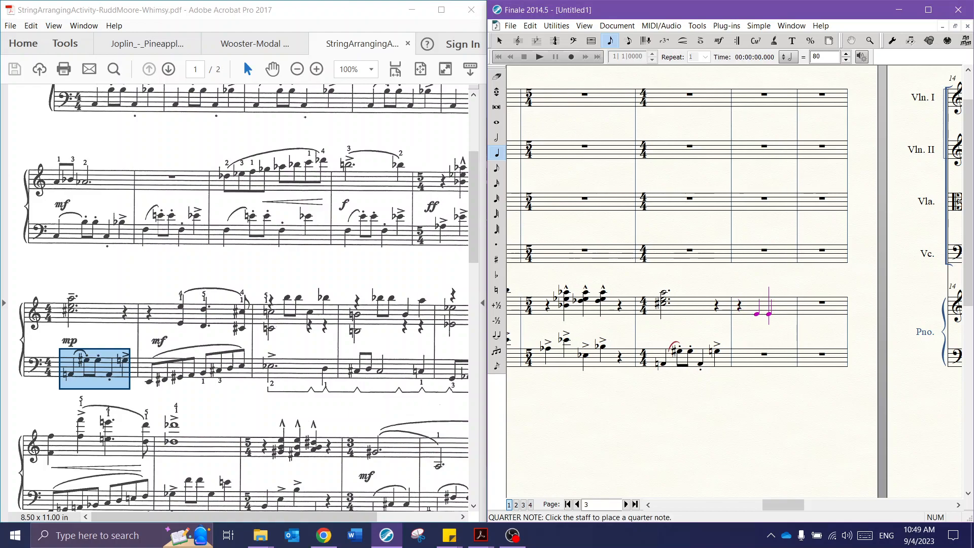
{"action": "left_click", "coordinate": [804, 318]}
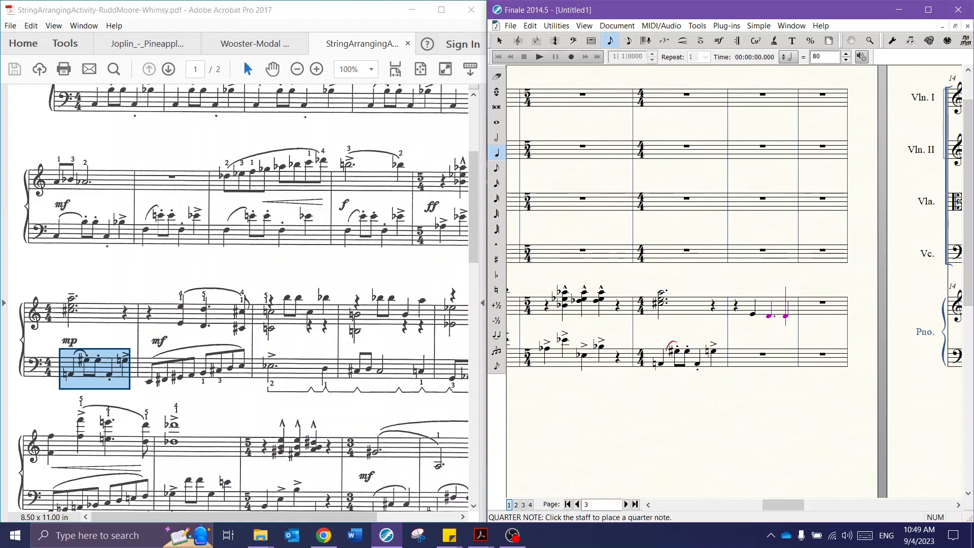
{"action": "key", "text": "4"}
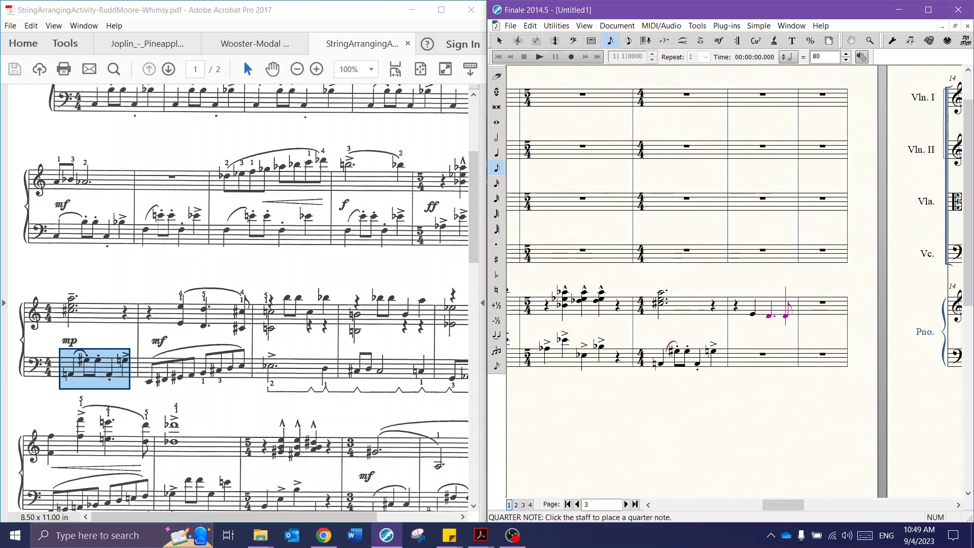
{"action": "key", "text": "c"}
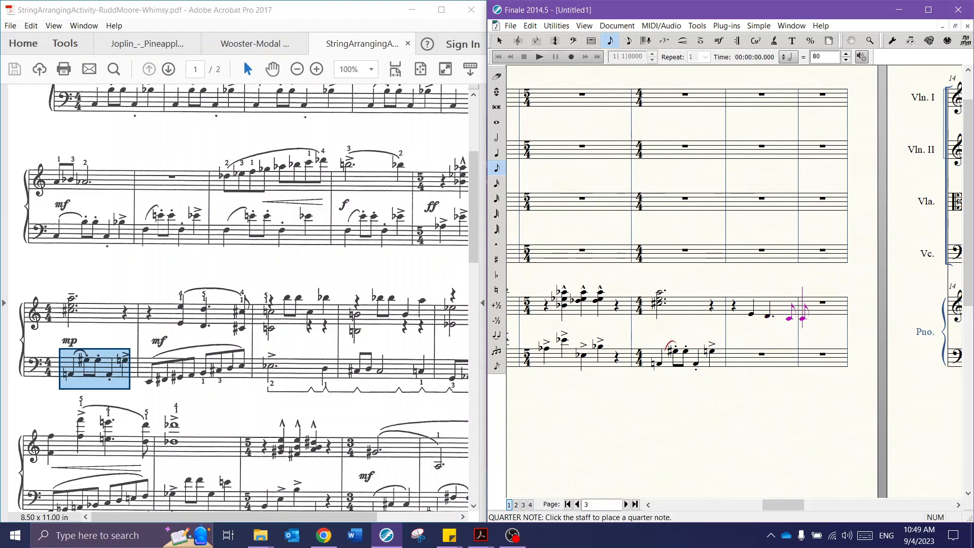
Double the E, D and C in measure 12 of the treble staff an octave higher and sharp both Cs.
{"action": "key", "text": "plus"}
{"action": "key", "text": "minus"}
{"action": "key", "text": "Left"}
{"action": "key", "text": "Left"}
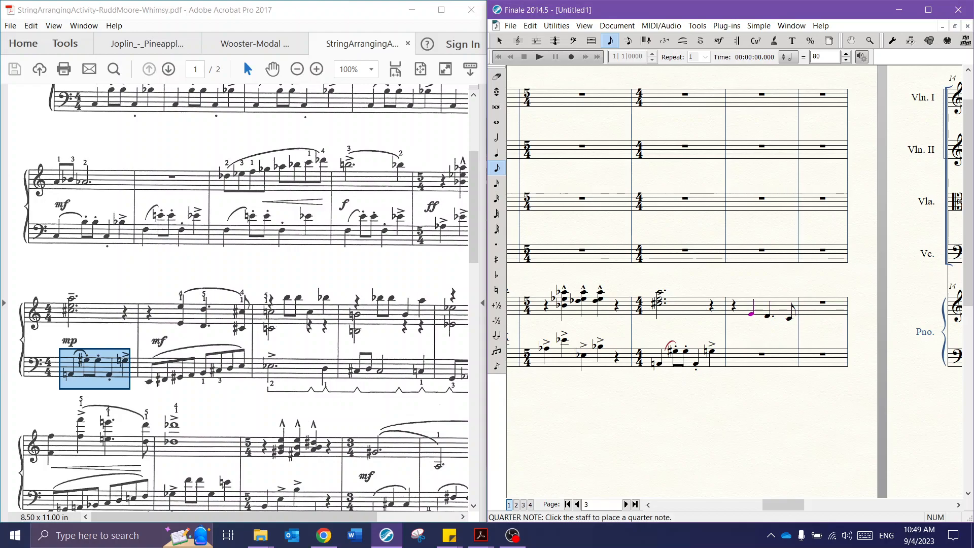
{"action": "key", "text": "8"}
{"action": "key", "text": "Right"}
{"action": "key", "text": "8"}
{"action": "key", "text": "ctrl+Up"}
{"action": "key", "text": "plus"}
{"action": "key", "text": "Left"}
{"action": "key", "text": "Left"}
{"action": "key", "text": "Left"}
{"action": "key", "text": "Left"}
{"action": "key", "text": "Left"}
{"action": "key", "text": "Left"}
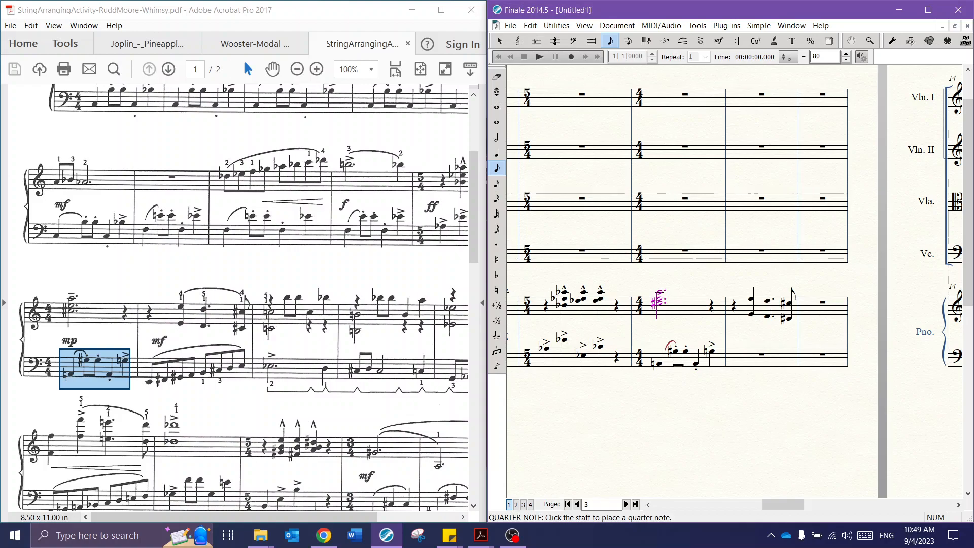
{"action": "key", "text": "Right"}
{"action": "key", "text": "Right"}
{"action": "key", "text": "Left"}
{"action": "key", "text": "Down"}
{"action": "key", "text": "Up"}
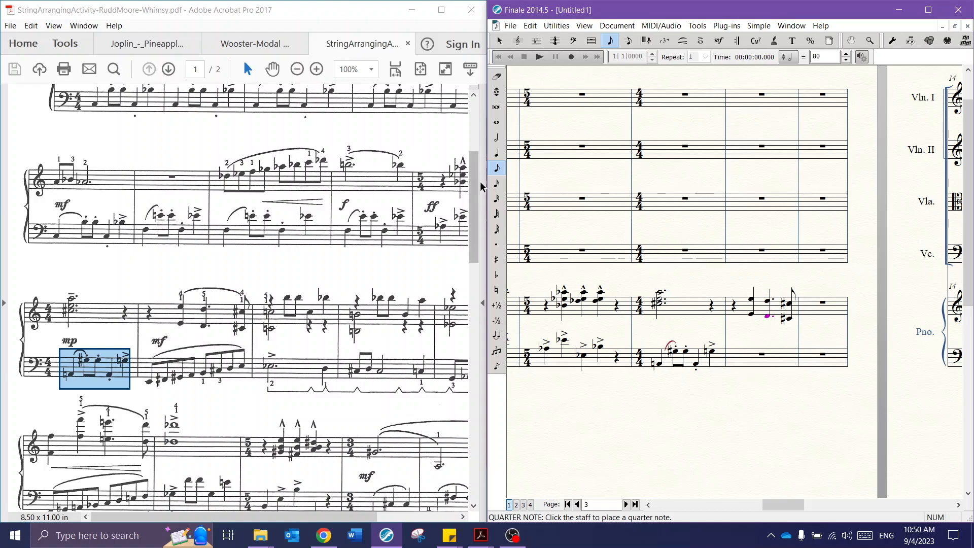
Enter the ascending run of eight eighth notes from low E in measure 12 of the piano's bass staff, with sharps as in the PDF.
{"action": "left_click", "coordinate": [733, 370]}
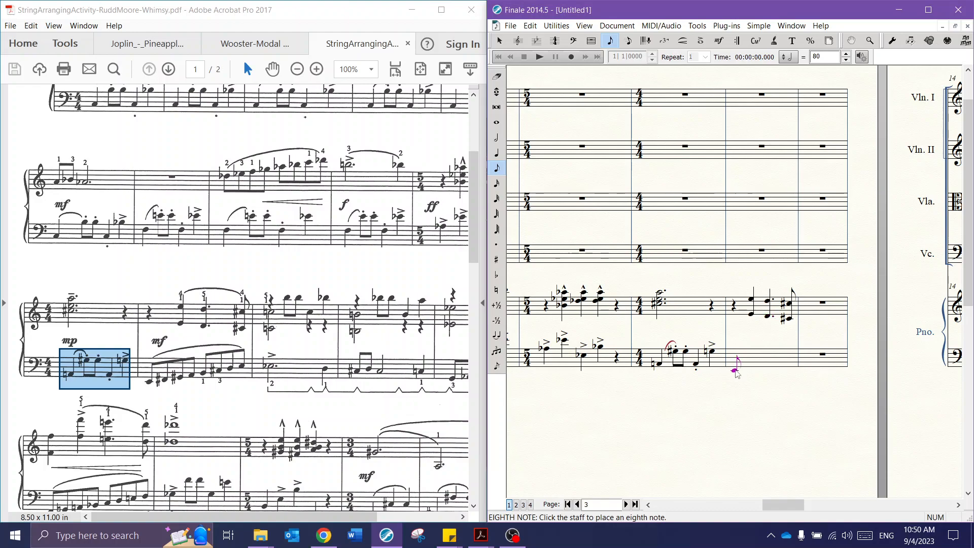
{"action": "left_click", "coordinate": [740, 370]}
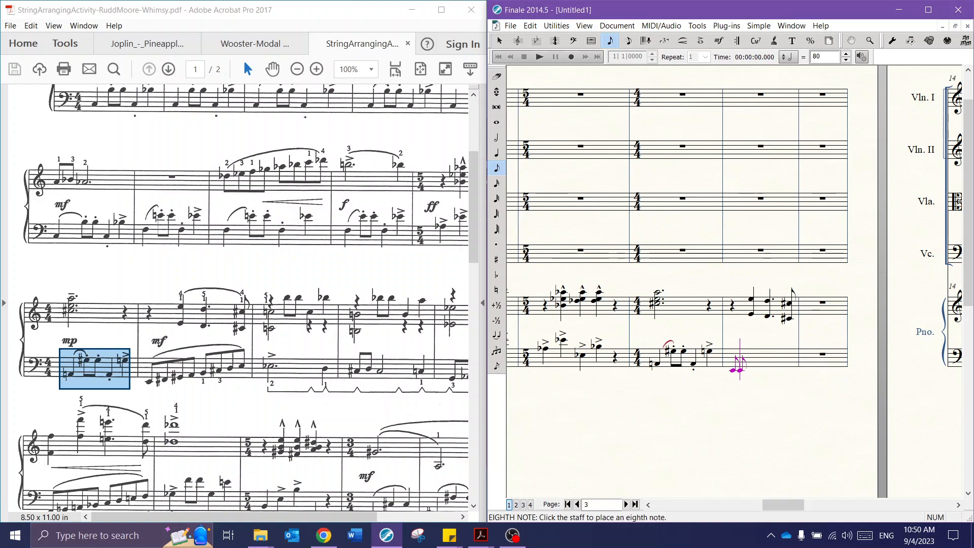
{"action": "left_click", "coordinate": [746, 368]}
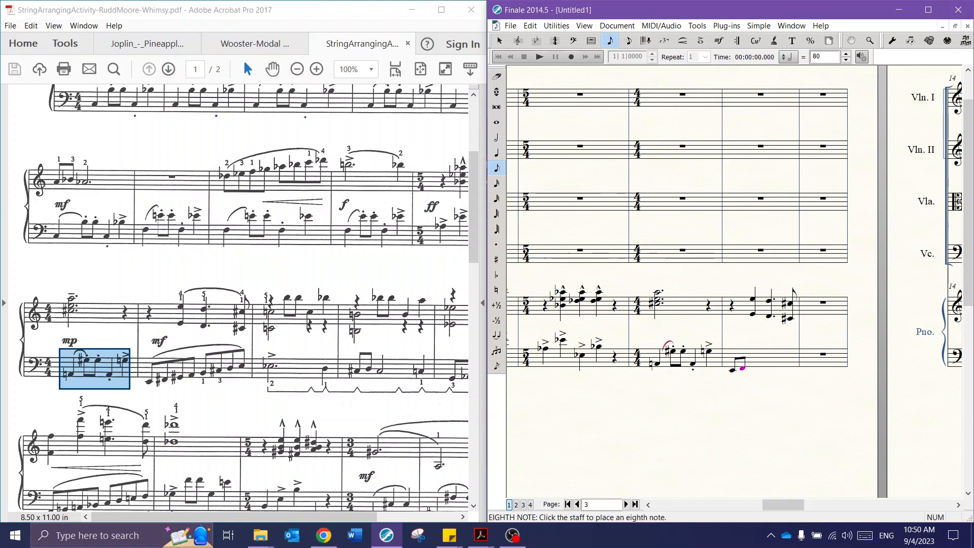
{"action": "left_click", "coordinate": [754, 367]}
{"action": "left_click", "coordinate": [761, 364]}
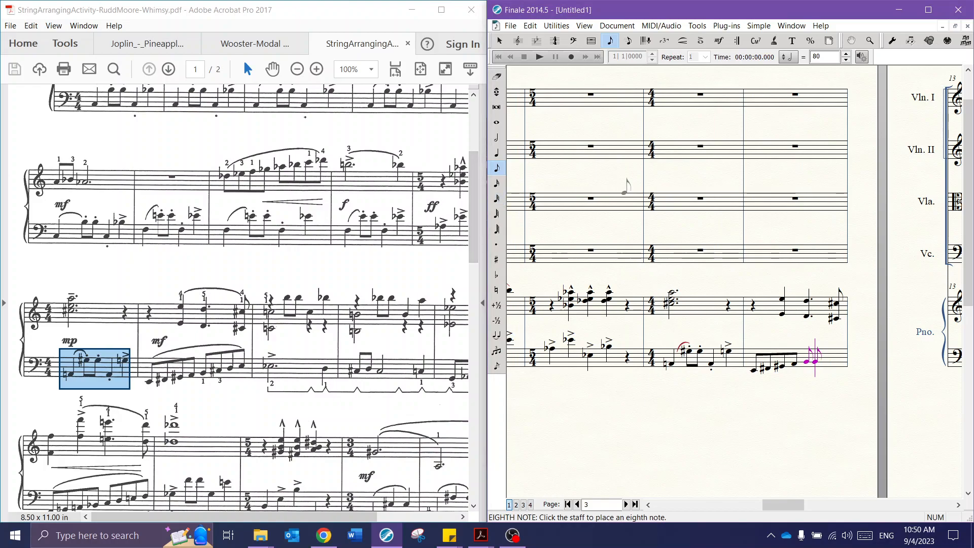
{"action": "key", "text": "d"}
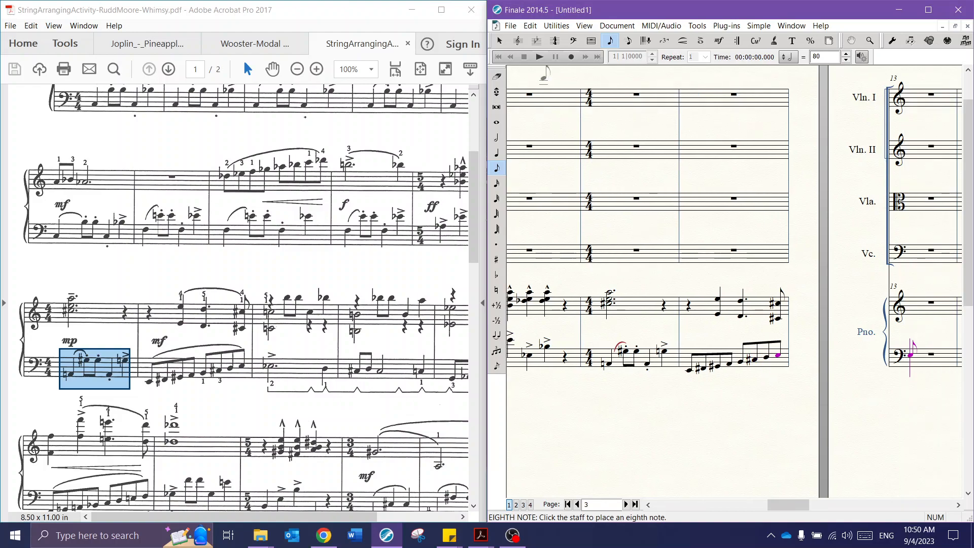
Slur the whole eighth-note run in measure 12 of the bass staff, and slur the treble staff's octaves from E to C-sharp.
{"action": "left_click", "coordinate": [683, 41]}
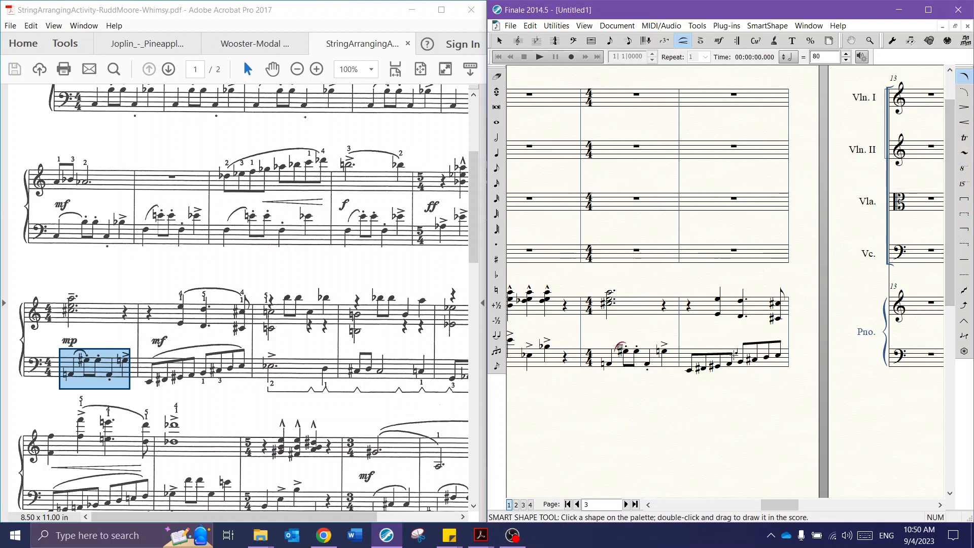
{"action": "left_click", "coordinate": [690, 375]}
{"action": "left_click_drag", "start_coordinate": [691, 376], "coordinate": [782, 354]}
{"action": "left_click_drag", "start_coordinate": [718, 314], "coordinate": [777, 319]}
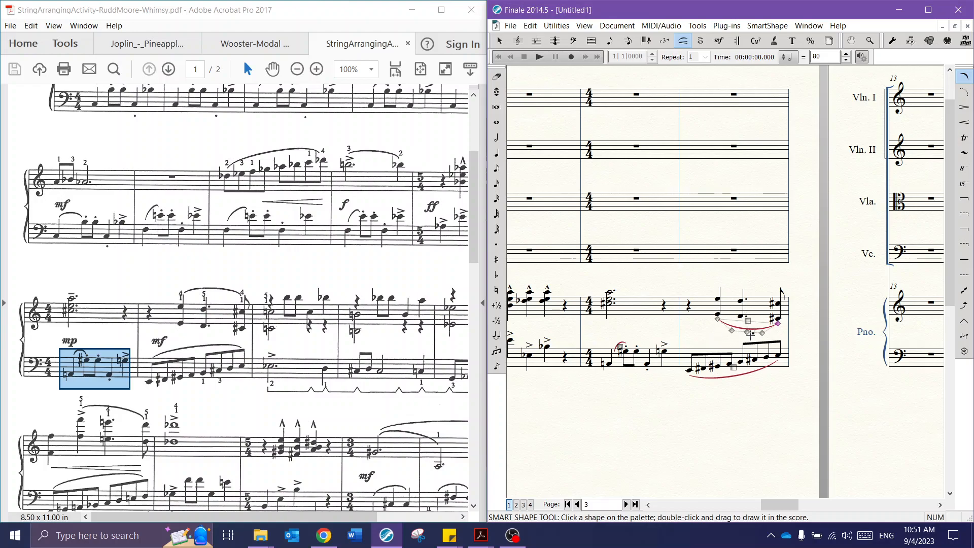
Flip the direction of both piano slurs in measure 12 so they curve above the notes.
{"action": "right_click", "coordinate": [748, 321]}
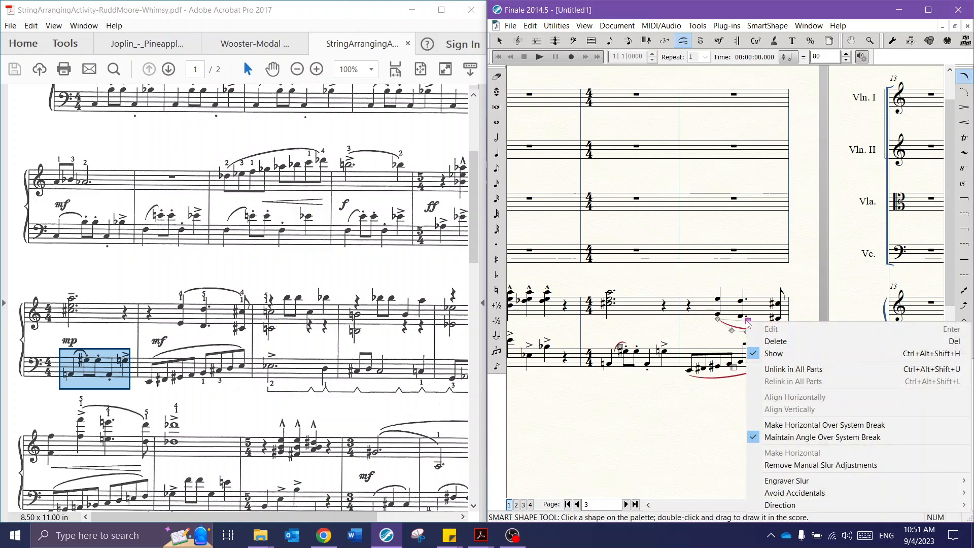
{"action": "mouse_move", "coordinate": [794, 509]}
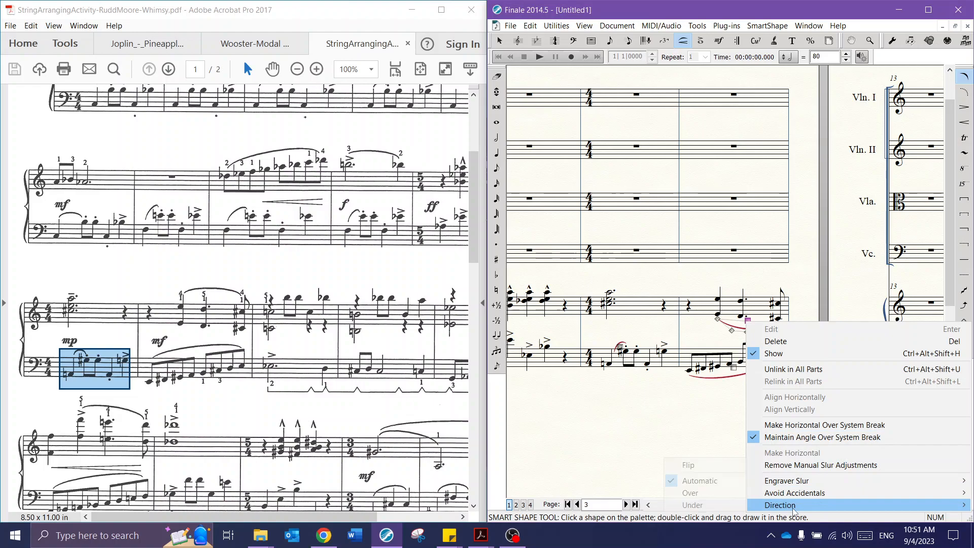
{"action": "left_click", "coordinate": [706, 472]}
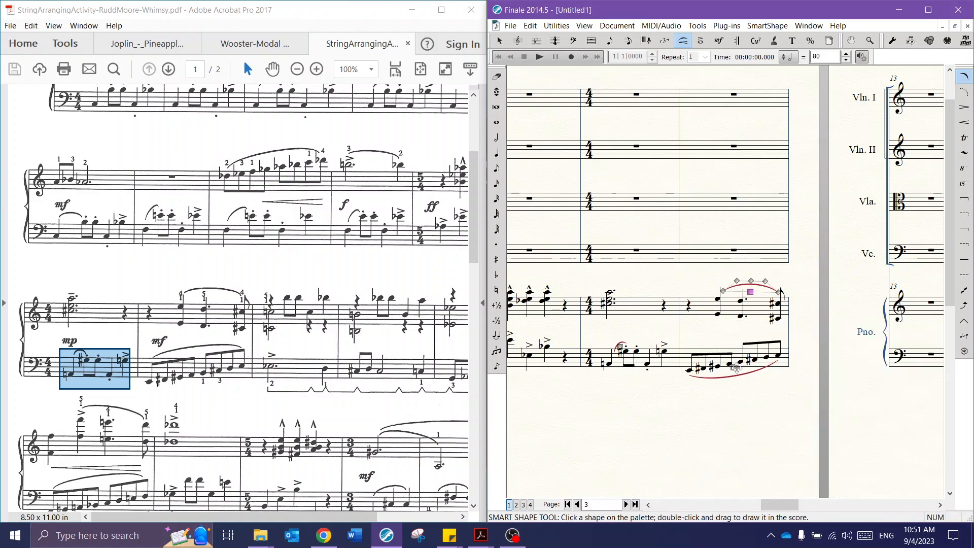
{"action": "right_click", "coordinate": [735, 367]}
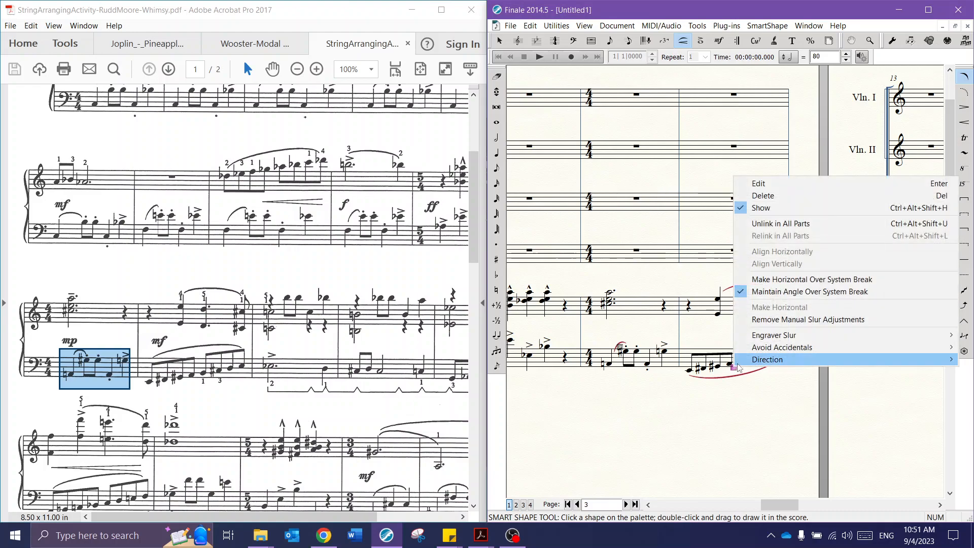
{"action": "mouse_move", "coordinate": [776, 364]}
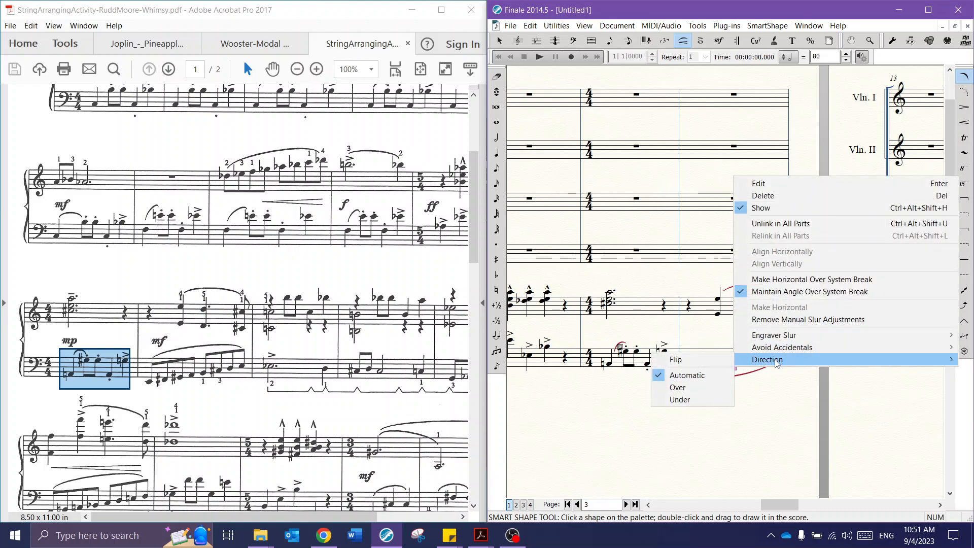
{"action": "left_click", "coordinate": [677, 359]}
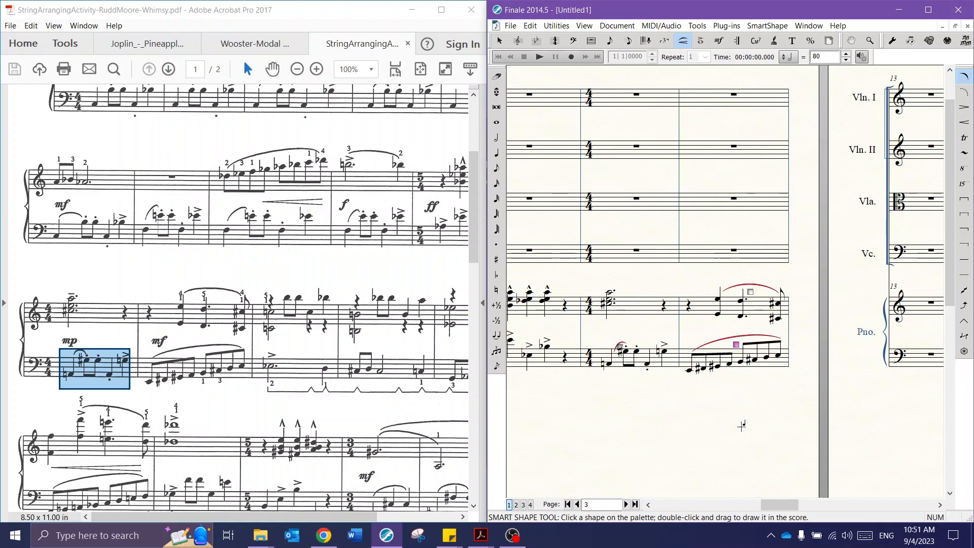
{"action": "right_click", "coordinate": [736, 346]}
{"action": "mouse_move", "coordinate": [768, 343]}
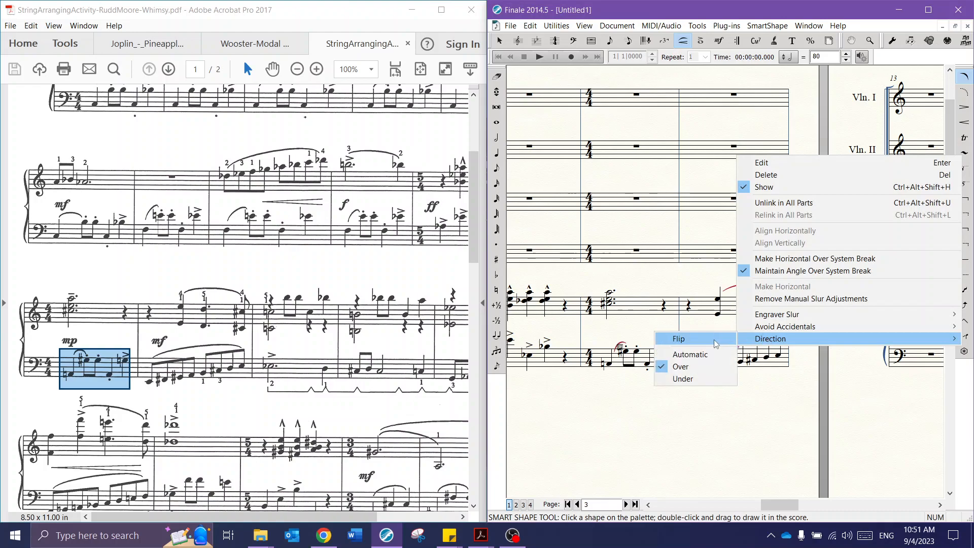
{"action": "left_click", "coordinate": [753, 448]}
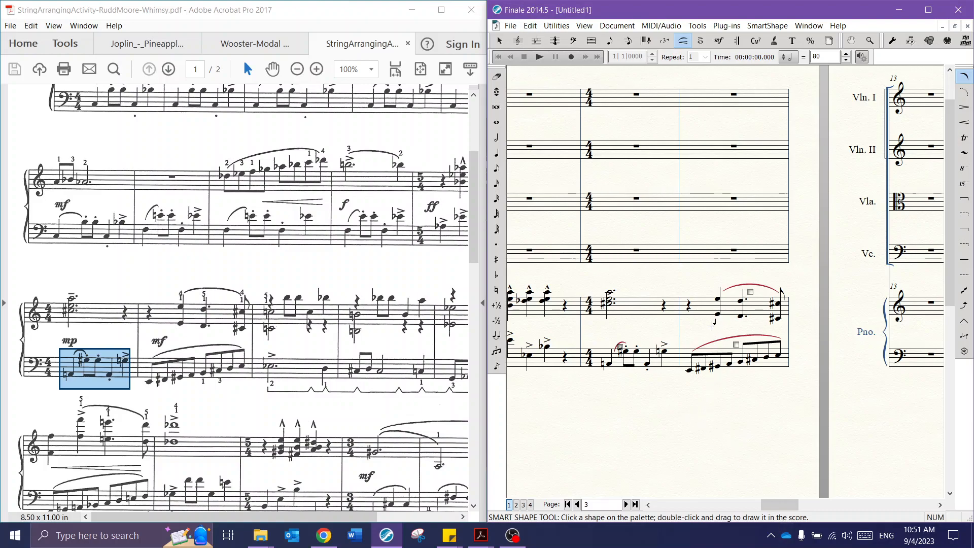
Attach the articulation shown in the PDF above the dotted-half chord in measure 11 of the piano's treble staff.
{"action": "left_click", "coordinate": [700, 41]}
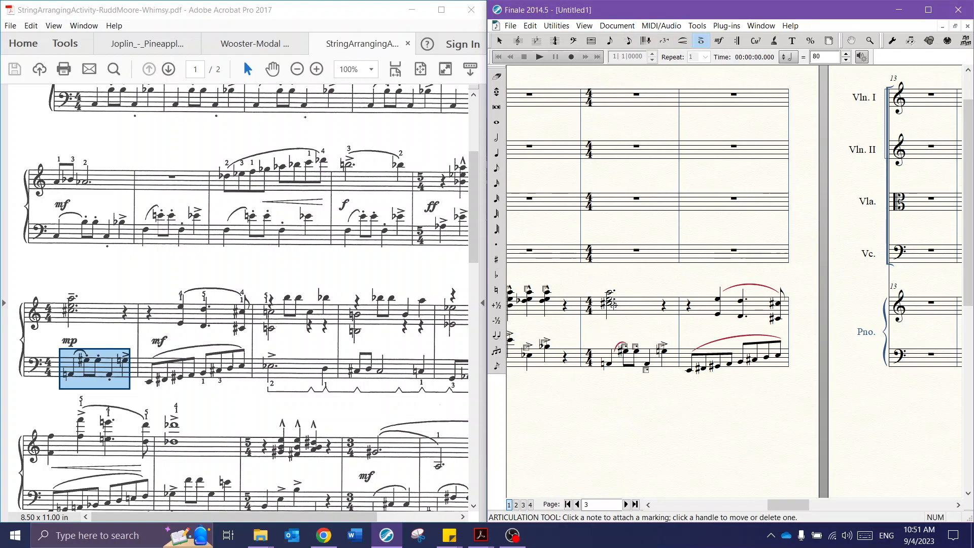
{"action": "left_click", "coordinate": [606, 288]}
{"action": "left_click", "coordinate": [649, 285]}
{"action": "left_click_drag", "start_coordinate": [797, 507], "coordinate": [793, 507]}
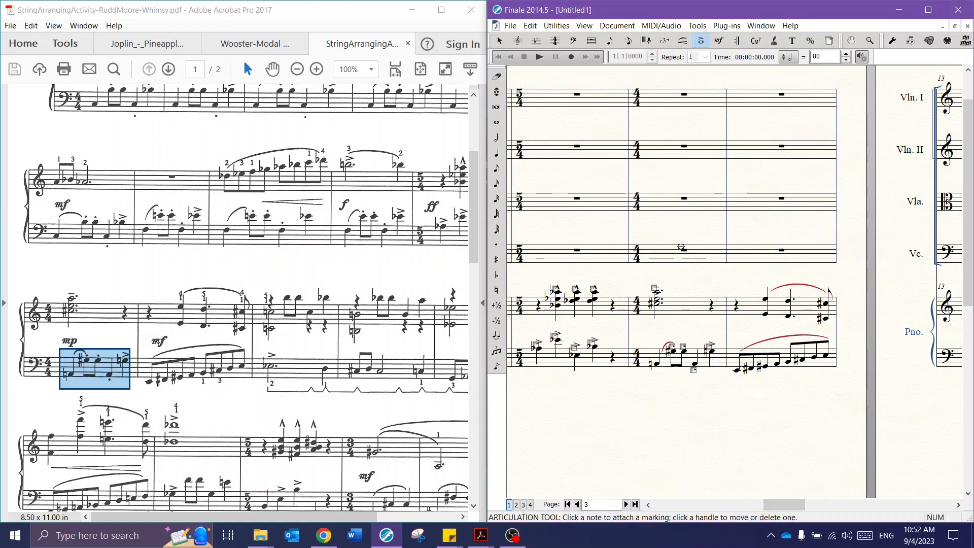
{"action": "left_click", "coordinate": [660, 305]}
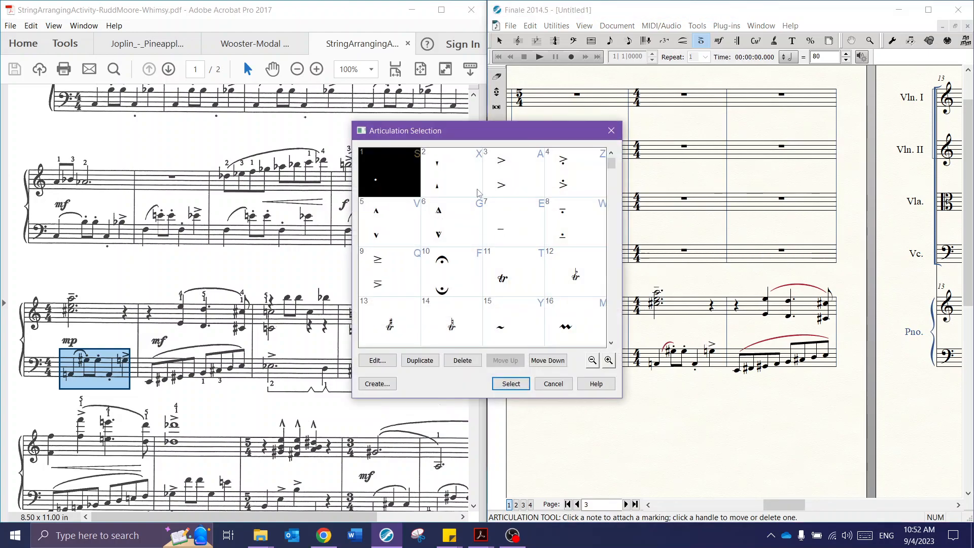
{"action": "left_click", "coordinate": [554, 386]}
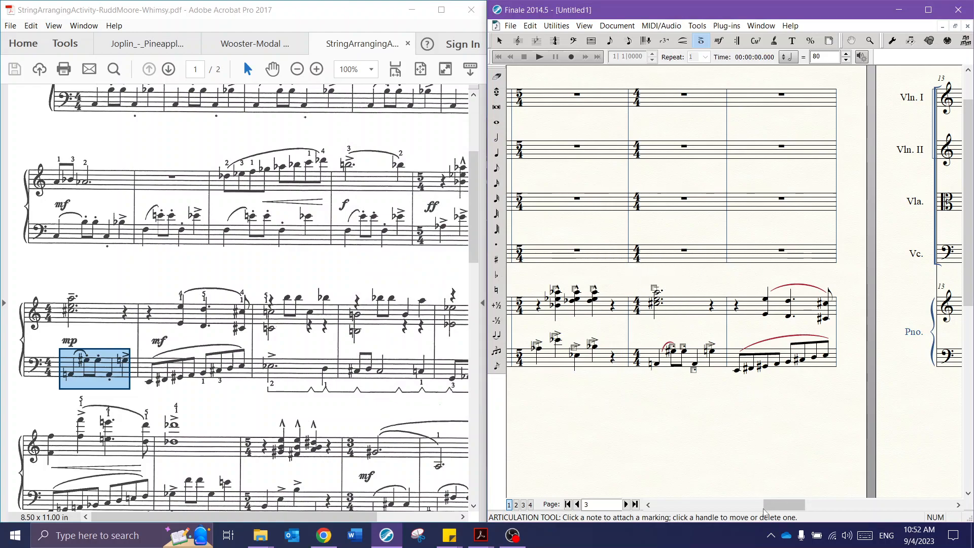
Enter a quarter rest and two eighth-note Bs at the start of measure 13 in the piano's treble staff.
{"action": "left_click_drag", "start_coordinate": [781, 508], "coordinate": [817, 517]}
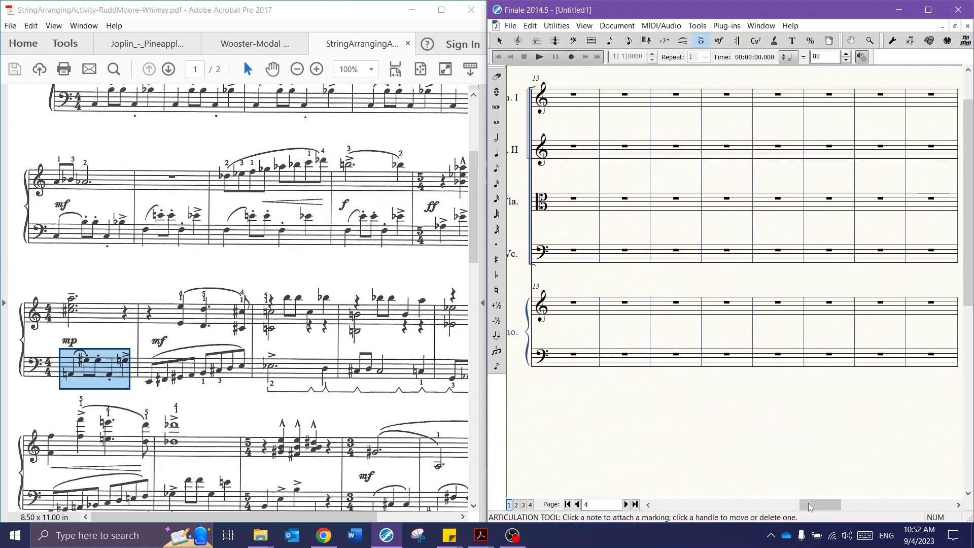
{"action": "left_click_drag", "start_coordinate": [275, 515], "coordinate": [333, 521]}
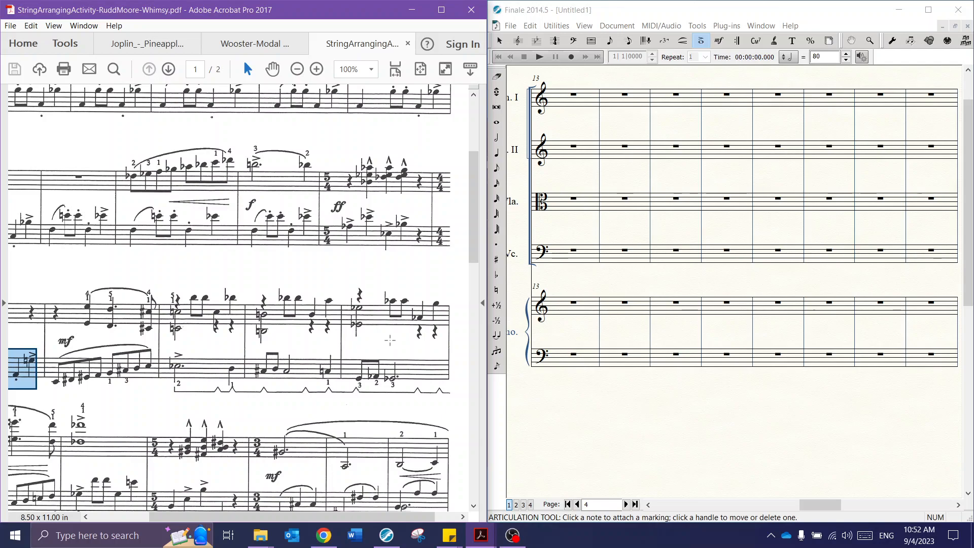
{"action": "left_click", "coordinate": [497, 137]}
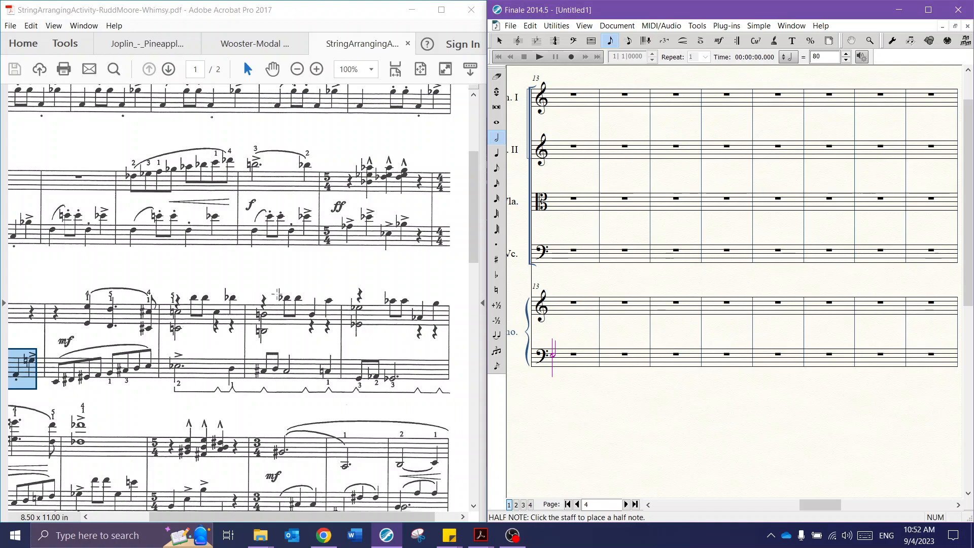
{"action": "left_click", "coordinate": [496, 168]}
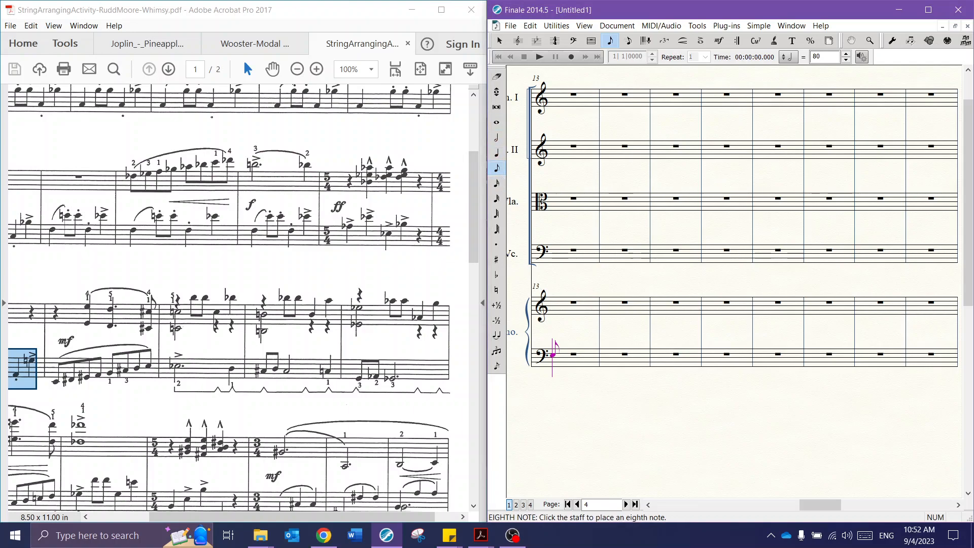
{"action": "left_click", "coordinate": [558, 293]}
{"action": "key", "text": "5"}
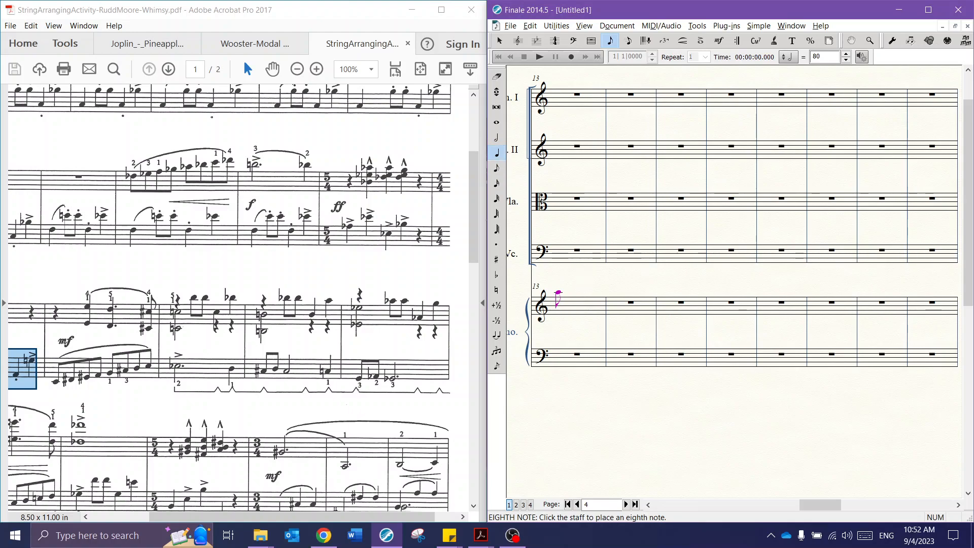
{"action": "key", "text": "r"}
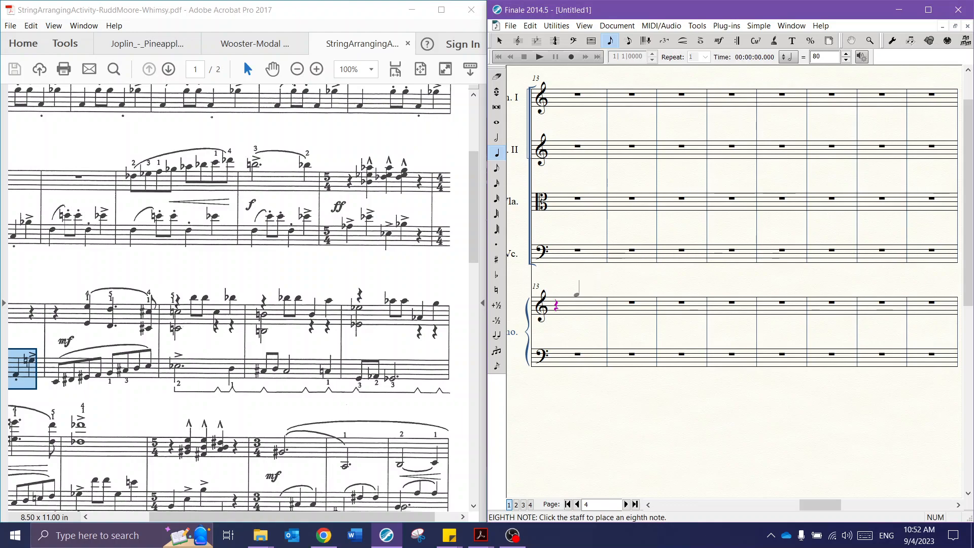
{"action": "left_click", "coordinate": [570, 303]}
{"action": "key", "text": "4"}
{"action": "left_click", "coordinate": [570, 295]}
{"action": "key", "text": "Up"}
{"action": "key", "text": "Up"}
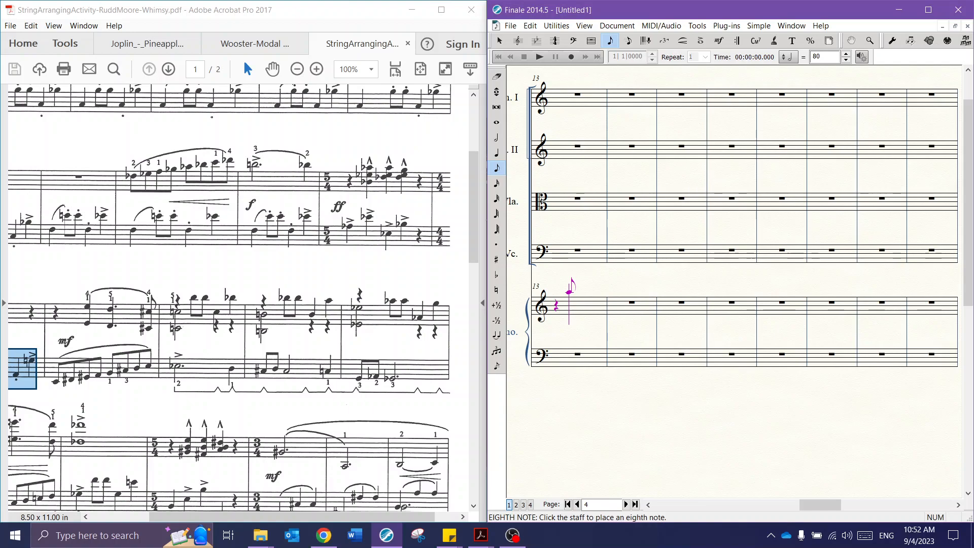
{"action": "key", "text": "Return"}
Add a quarter-note C within the staff after the two eighth notes in measure 13 of the treble staff.
{"action": "key", "text": "5"}
{"action": "key", "text": "Down"}
{"action": "key", "text": "Down"}
{"action": "key", "text": "Down"}
{"action": "key", "text": "Down"}
{"action": "key", "text": "Down"}
{"action": "key", "text": "Down"}
{"action": "key", "text": "Return"}
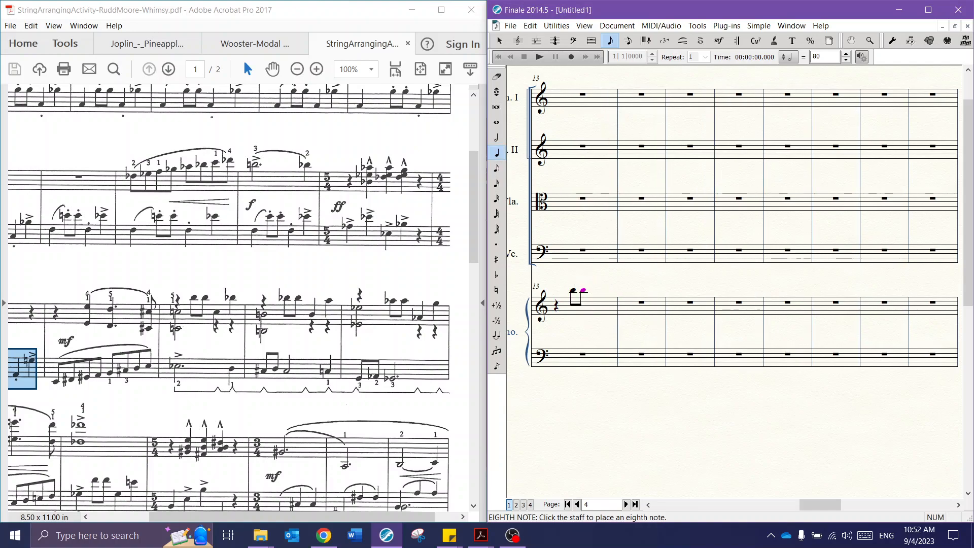
Complete measure 13 of the treble staff with a quarter-note B-flat above the staff.
{"action": "key", "text": "Up"}
{"action": "key", "text": "Up"}
{"action": "key", "text": "Up"}
{"action": "key", "text": "Up"}
{"action": "key", "text": "Up"}
{"action": "key", "text": "minus"}
{"action": "key", "text": "Return"}
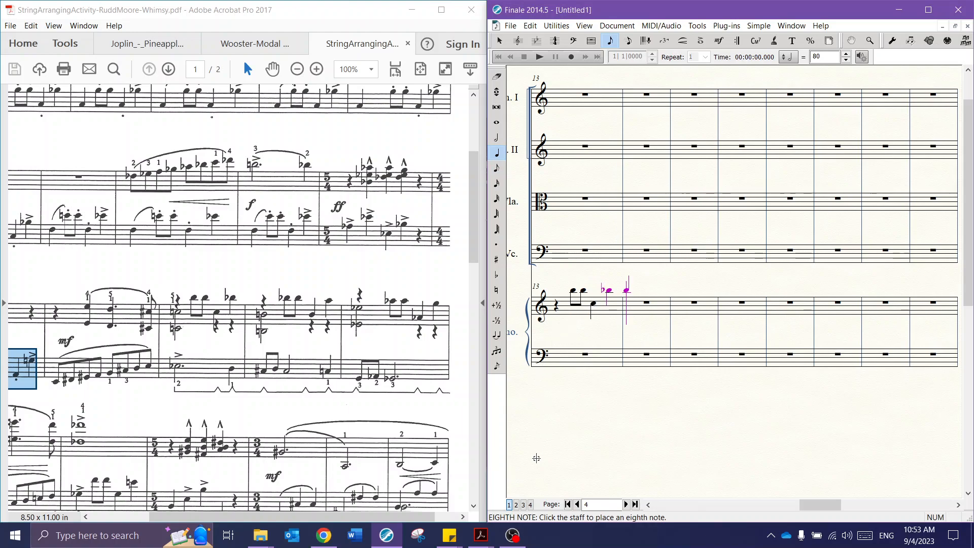
In layer 2 of measure 13's treble staff, enter a half-note C octave with naturals followed by a half rest.
{"action": "key", "text": "Left"}
{"action": "key", "text": "6"}
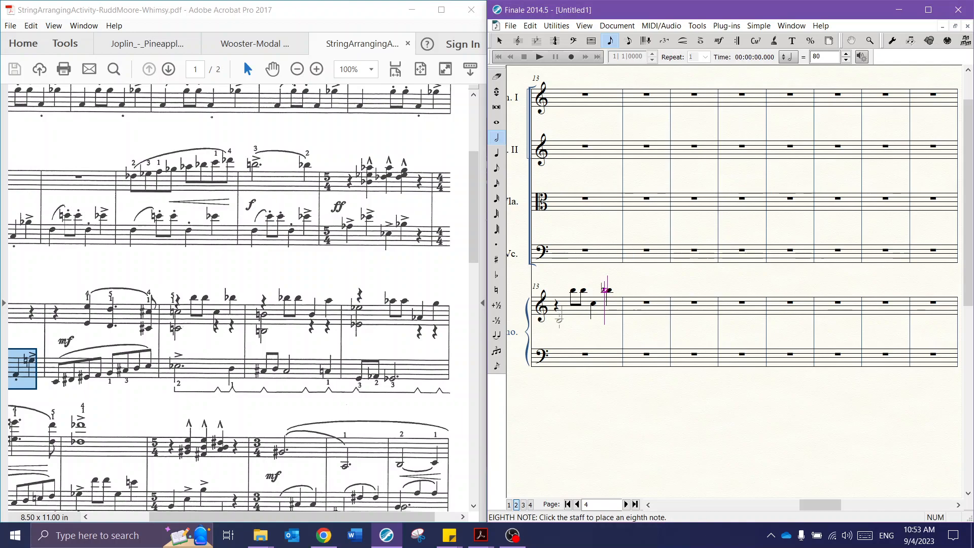
{"action": "key", "text": "Escape"}
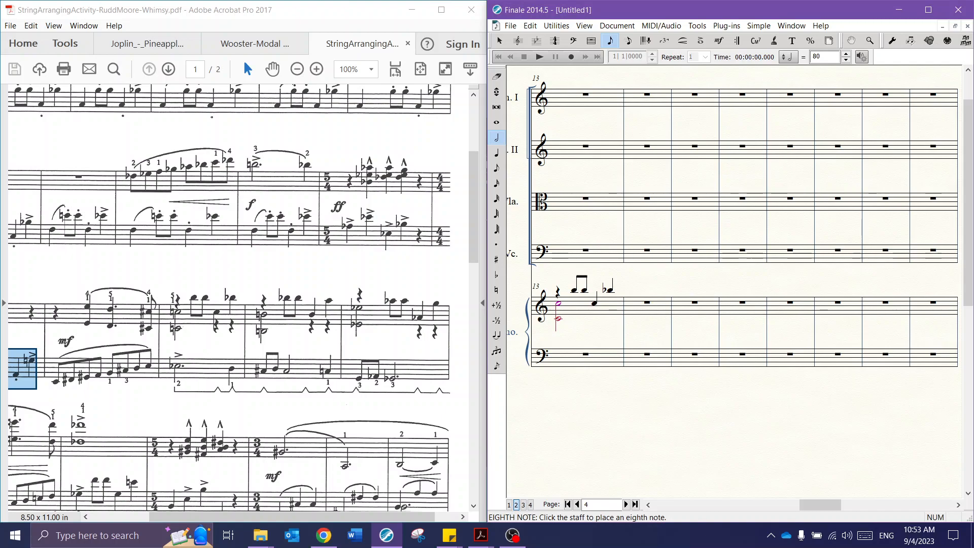
{"action": "left_click", "coordinate": [563, 320]}
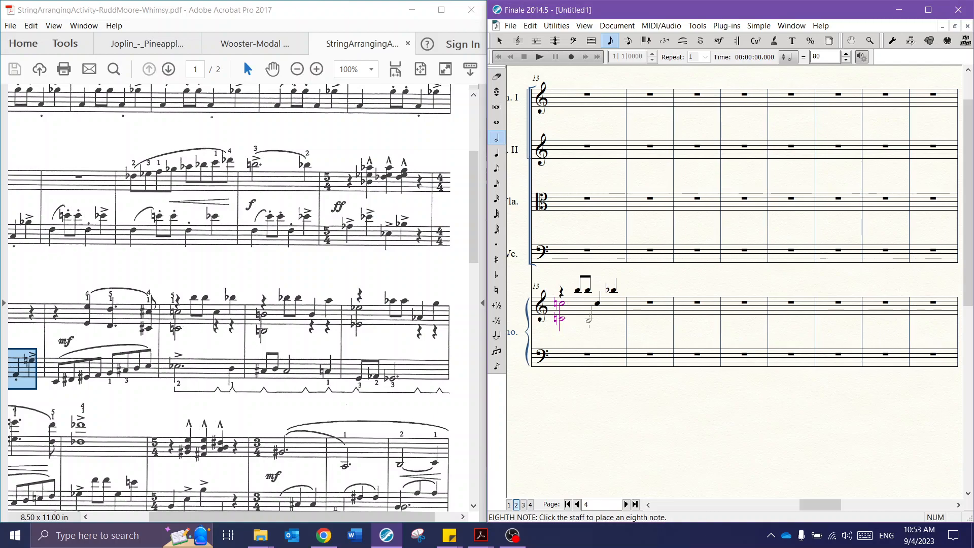
{"action": "left_click", "coordinate": [595, 289]}
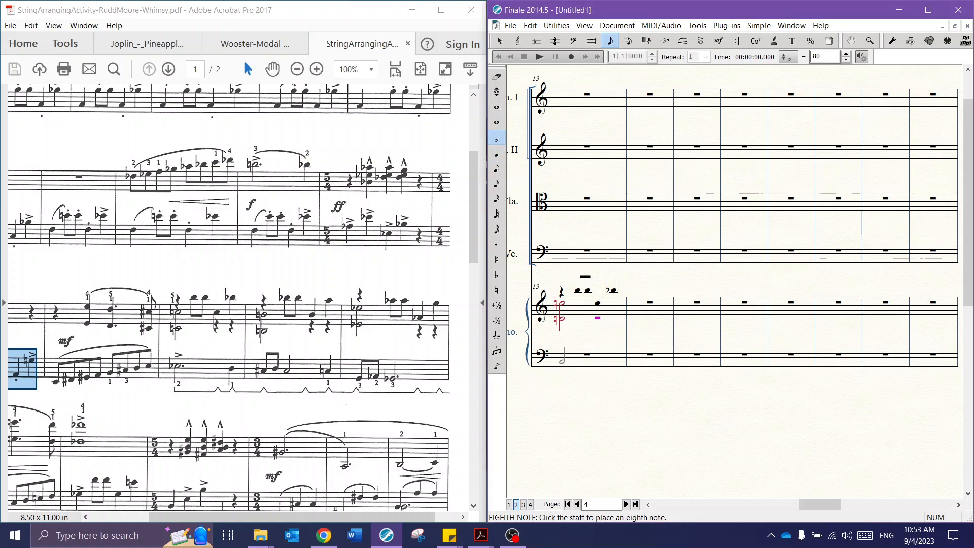
Enter a dotted-half E-flat and a quarter-note D in measure 13 of the piano's bass staff.
{"action": "left_click", "coordinate": [563, 355]}
{"action": "key", "text": "minus"}
{"action": "key", "text": "period"}
{"action": "key", "text": "5"}
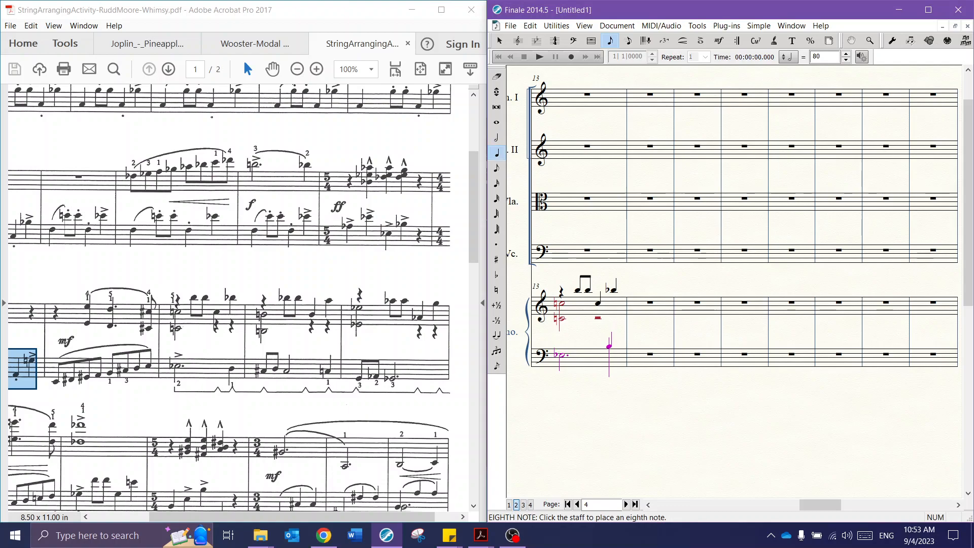
{"action": "key", "text": "Down"}
{"action": "key", "text": "Down"}
{"action": "key", "text": "5"}
Fill measure 14 of the bass staff with eighth notes C-sharp and D, a half-note C-sharp and a quarter-note C-natural.
{"action": "key", "text": "4"}
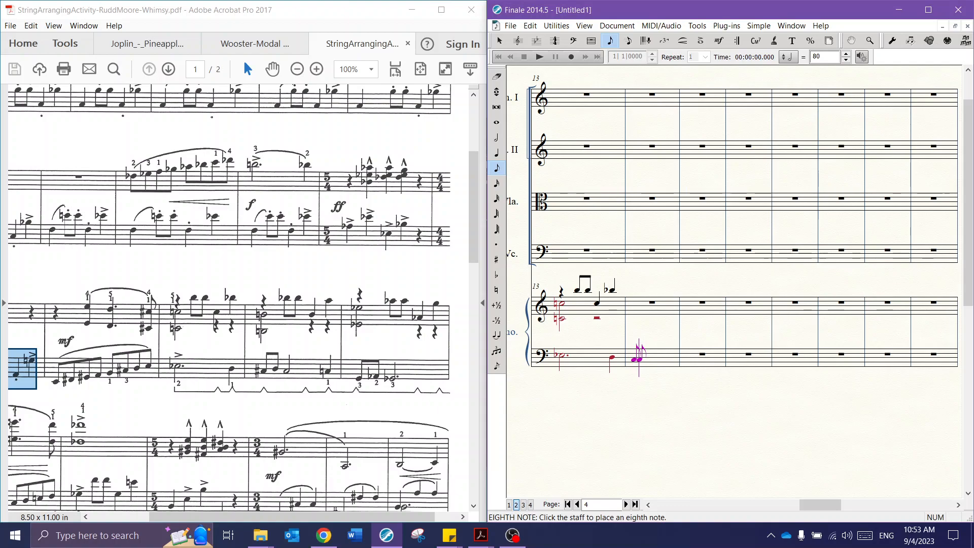
{"action": "key", "text": "plus"}
{"action": "key", "text": "Return"}
{"action": "key", "text": "6"}
{"action": "key", "text": "Return"}
{"action": "key", "text": "5"}
{"action": "key", "text": "Return"}
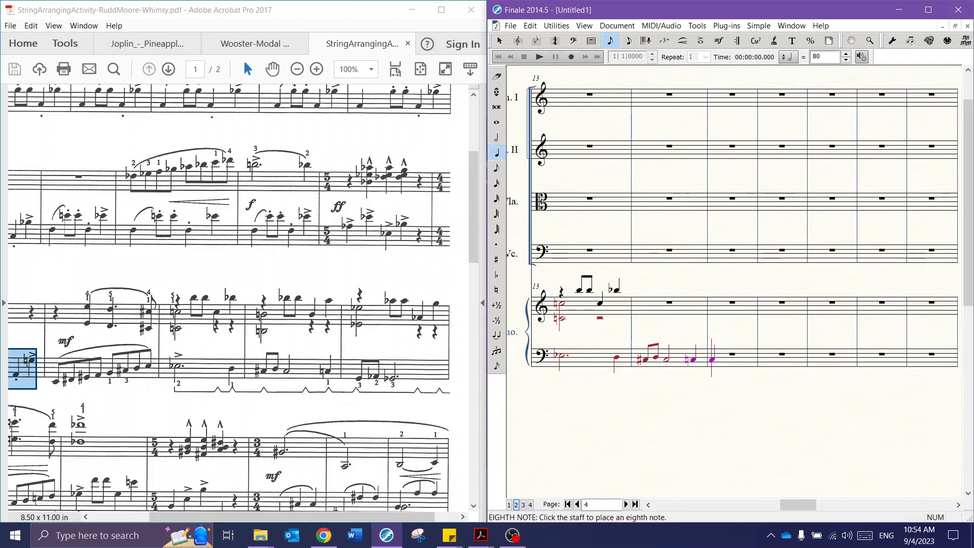
Fill measure 15 of the piano's bass staff with eighth notes G and A-flat and a dotted-half G-flat.
{"action": "key", "text": "4"}
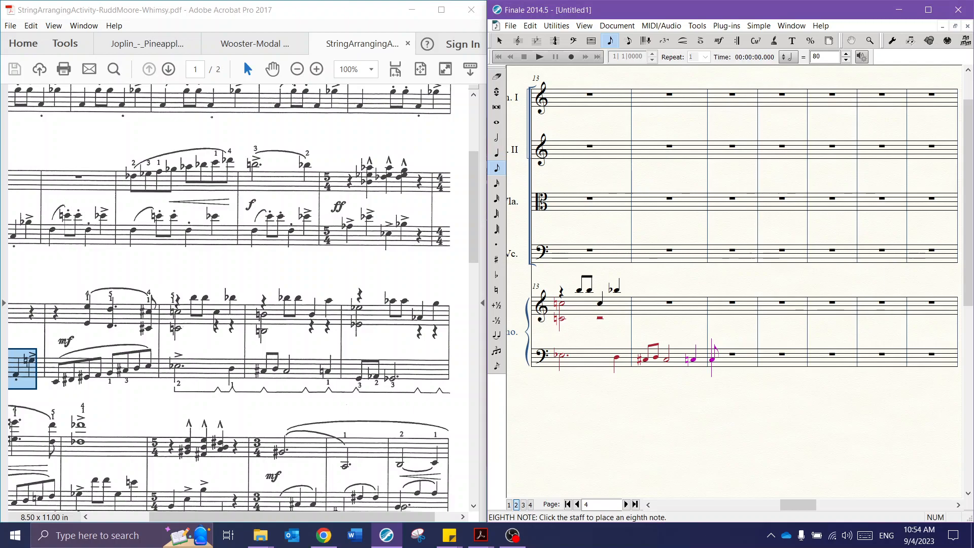
{"action": "key", "text": "Return"}
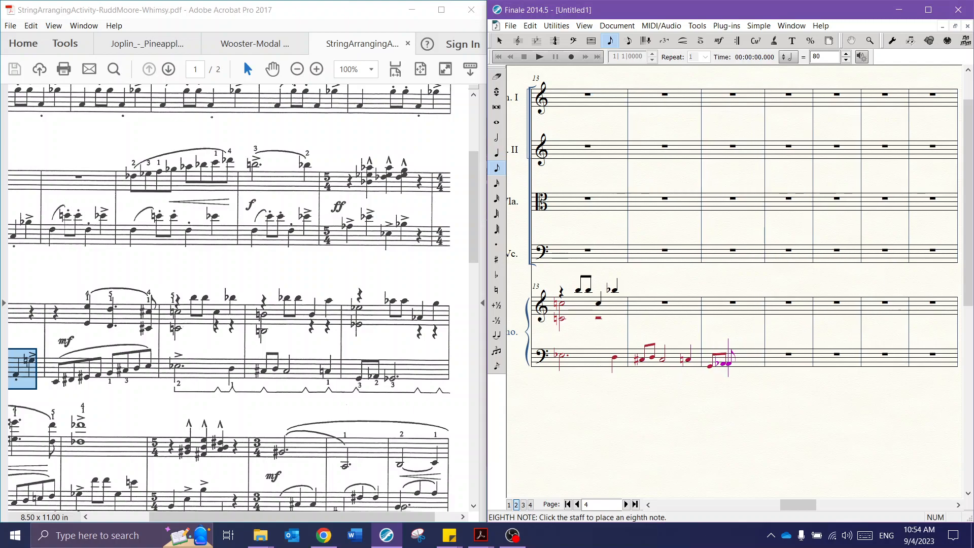
{"action": "key", "text": "6"}
{"action": "key", "text": "Return"}
{"action": "key", "text": "period"}
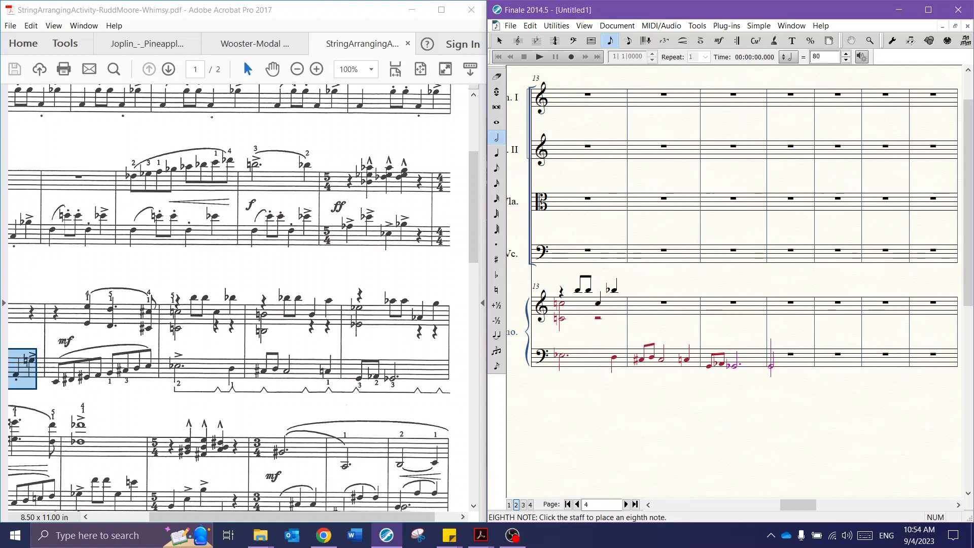
In layer 2 of measure 14's piano treble staff, enter a half-note B octave with naturals followed by a half rest.
{"action": "key", "text": "ctrl+Up"}
{"action": "key", "text": "Left"}
{"action": "key", "text": "Left"}
{"action": "key", "text": "6"}
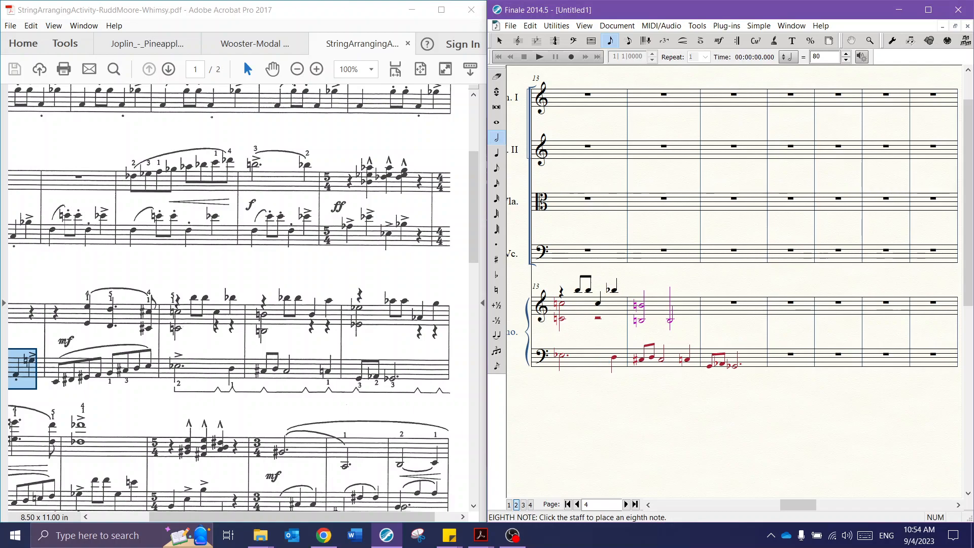
{"action": "key", "text": "BackSpace"}
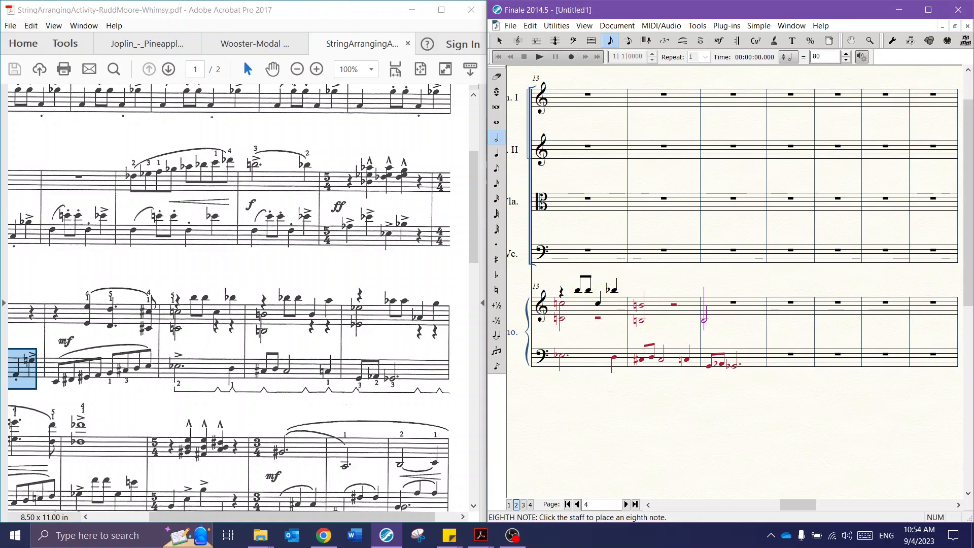
In layer 2 of measure 15's piano treble staff, enter a half-note E-flat octave followed by a half rest.
{"action": "key", "text": "e"}
{"action": "key", "text": "minus"}
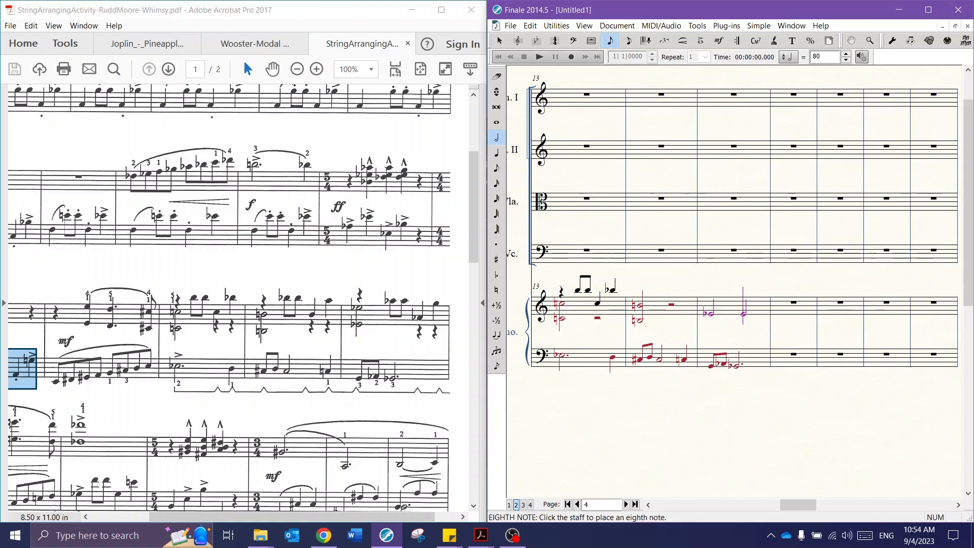
{"action": "key", "text": "BackSpace"}
{"action": "key", "text": "Escape"}
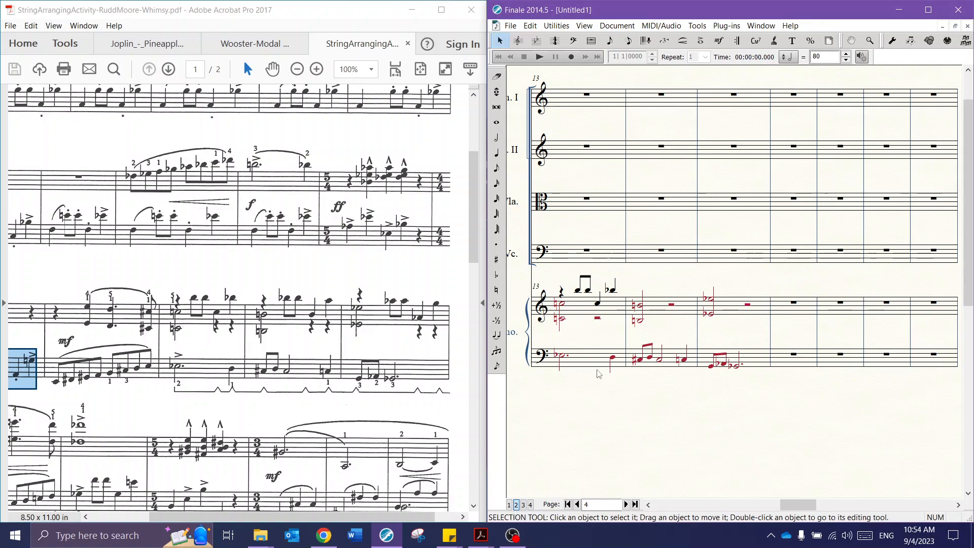
Move the layer 2 contents of measures 13 to 15 in the piano's bass staff into layer 1.
{"action": "left_click", "coordinate": [590, 371]}
{"action": "left_click", "coordinate": [732, 363], "text": "shift"}
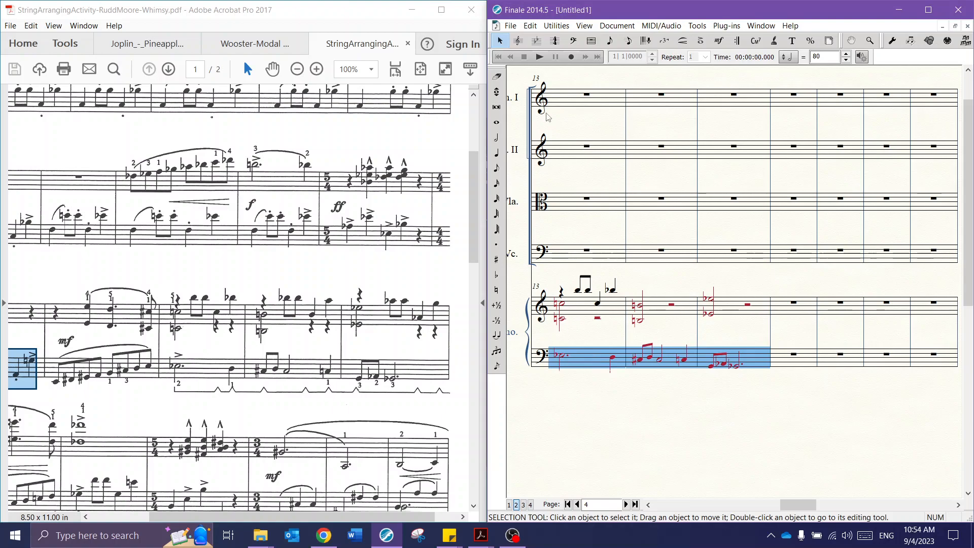
{"action": "left_click", "coordinate": [531, 27]}
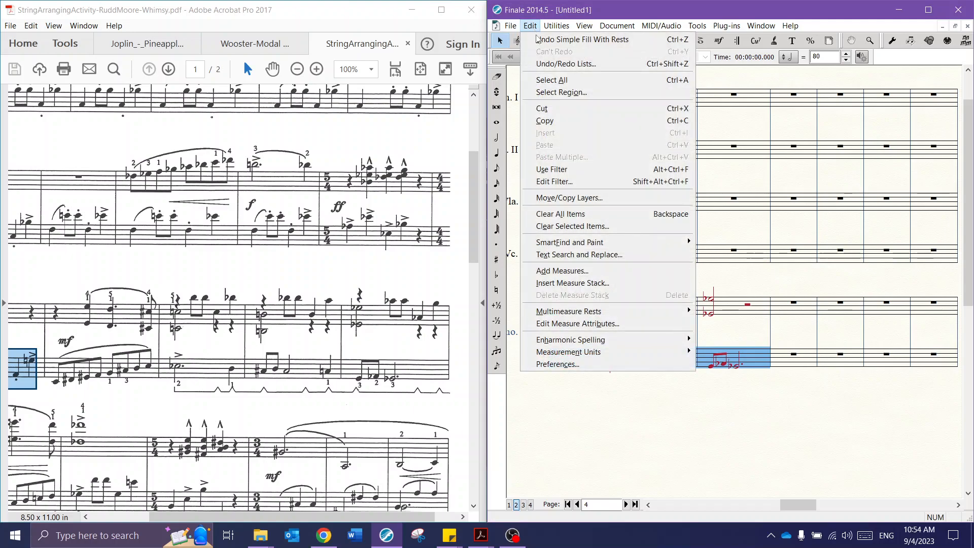
{"action": "left_click", "coordinate": [599, 199]}
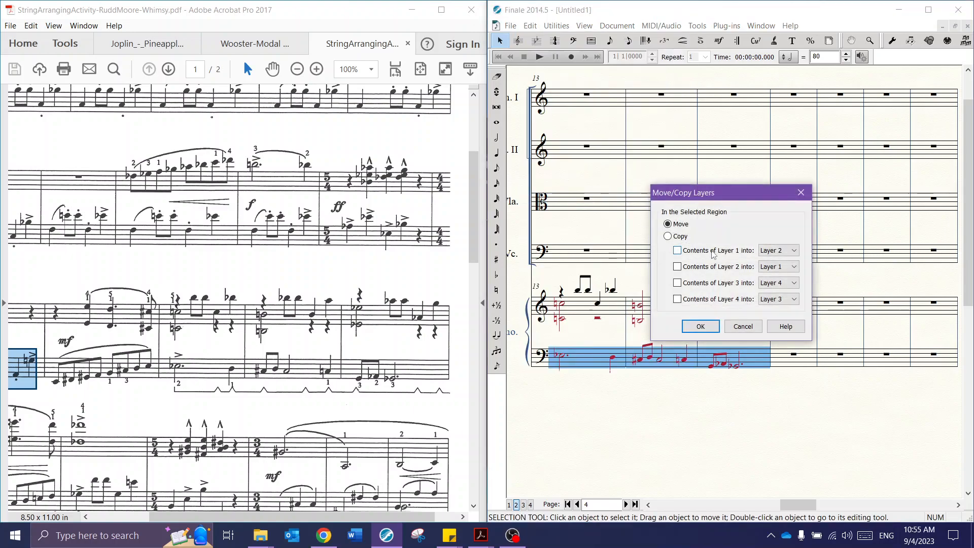
{"action": "left_click", "coordinate": [714, 267]}
{"action": "left_click", "coordinate": [700, 327]}
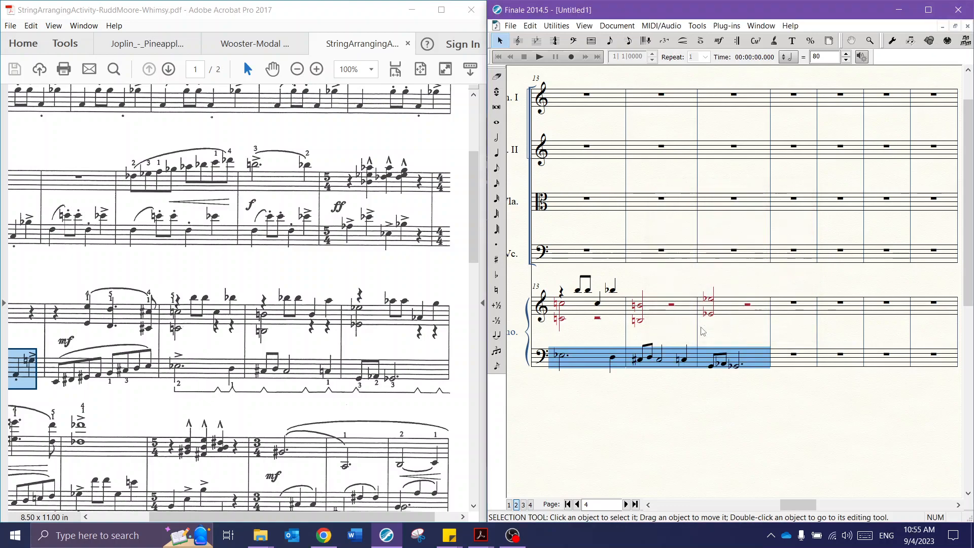
{"action": "left_click", "coordinate": [603, 332]}
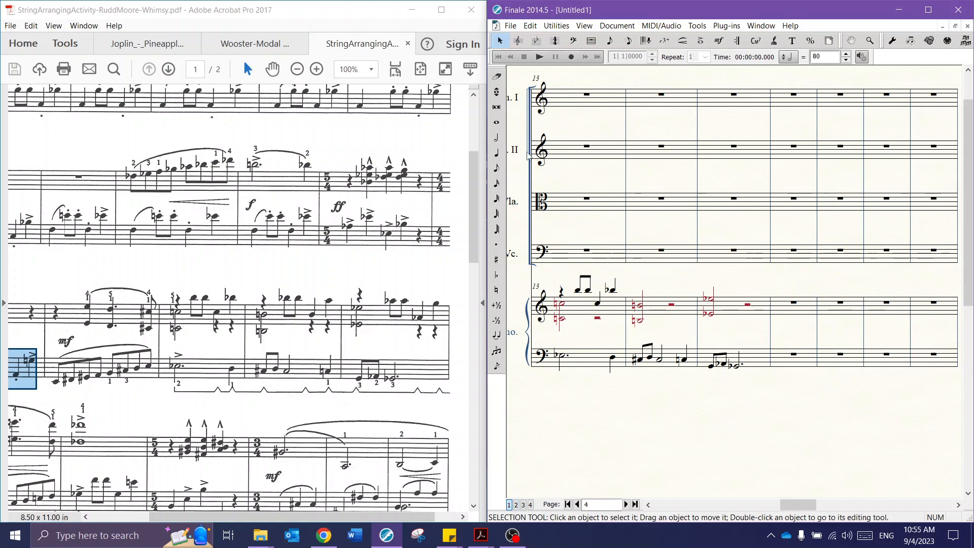
Start layer 1 of measure 14's piano treble staff with a quarter rest and two eighth-note Bs above the staff.
{"action": "left_click", "coordinate": [498, 154]}
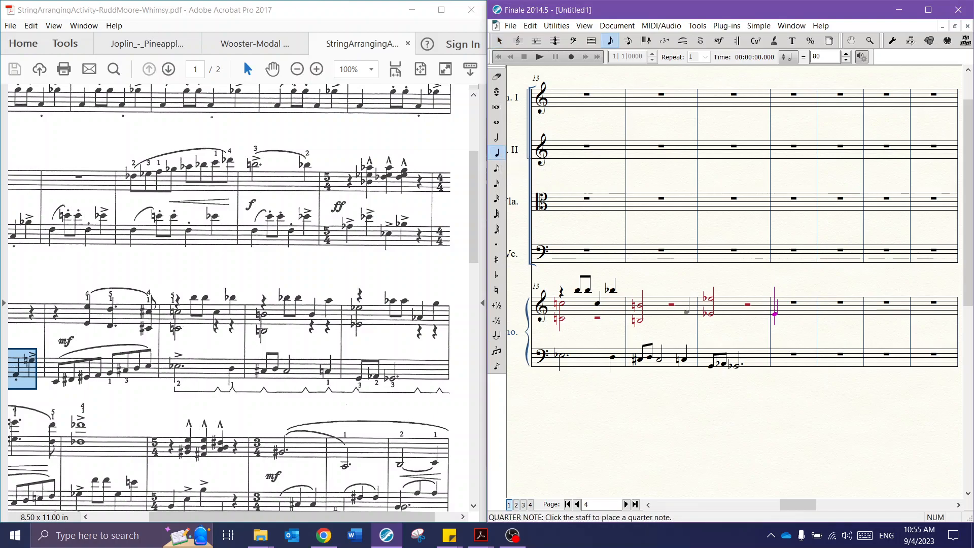
{"action": "left_click", "coordinate": [656, 313]}
{"action": "key", "text": "Up"}
{"action": "key", "text": "Up"}
{"action": "key", "text": "Up"}
{"action": "key", "text": "Up"}
{"action": "key", "text": "4"}
{"action": "key", "text": "Return"}
{"action": "key", "text": "Return"}
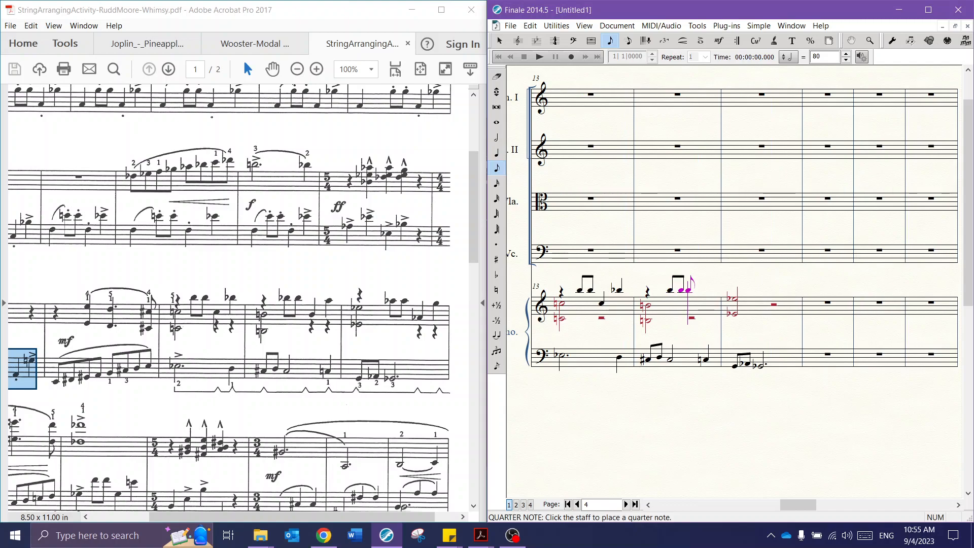
Complete measure 14 of the treble staff with a quarter-note B an octave lower and a quarter-note A above the staff.
{"action": "key", "text": "Down"}
{"action": "key", "text": "Down"}
{"action": "key", "text": "Down"}
{"action": "key", "text": "Down"}
{"action": "key", "text": "5"}
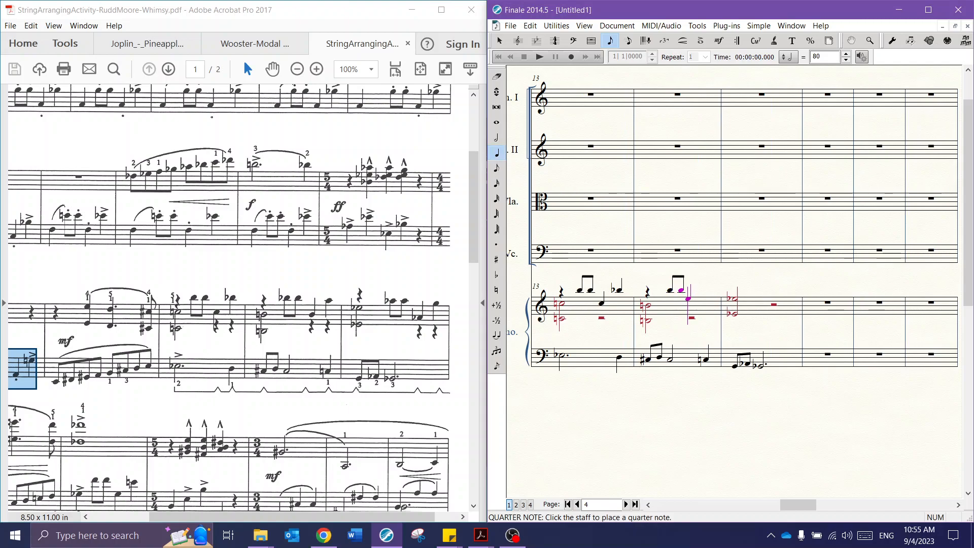
{"action": "key", "text": "Down"}
{"action": "key", "text": "Down"}
{"action": "key", "text": "Down"}
{"action": "key", "text": "Down"}
{"action": "key", "text": "Return"}
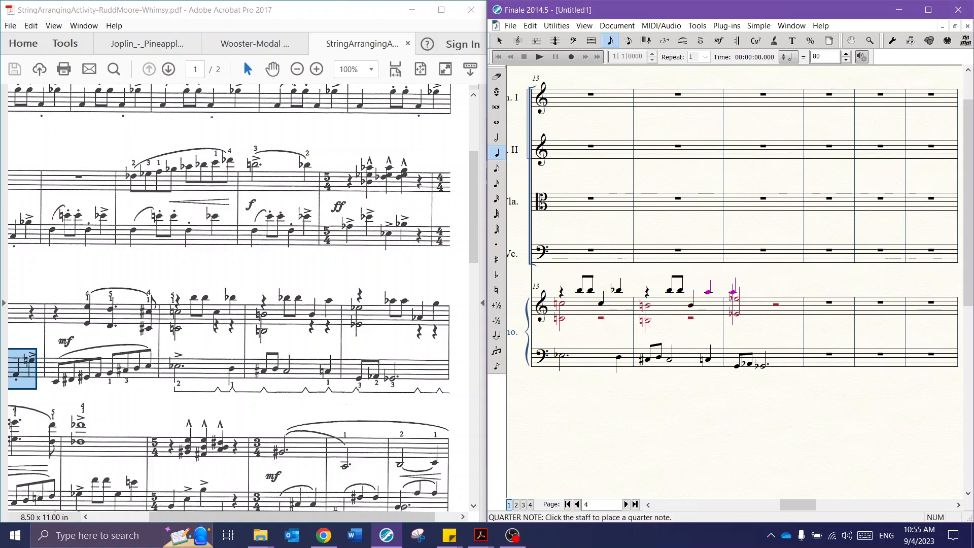
Begin layer 1 of measure 15's treble staff with a quarter rest and two eighth-note As above the staff.
{"action": "key", "text": "BackSpace"}
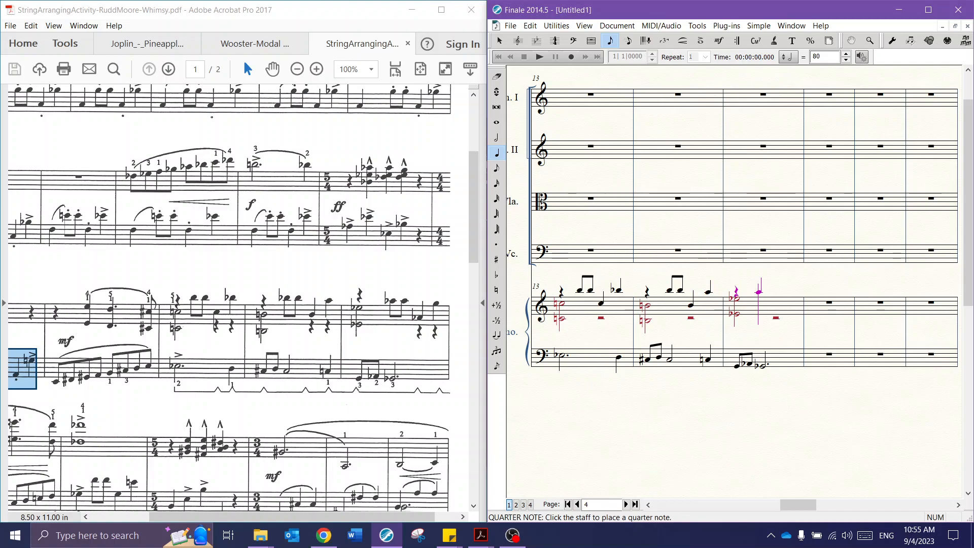
{"action": "key", "text": "Return"}
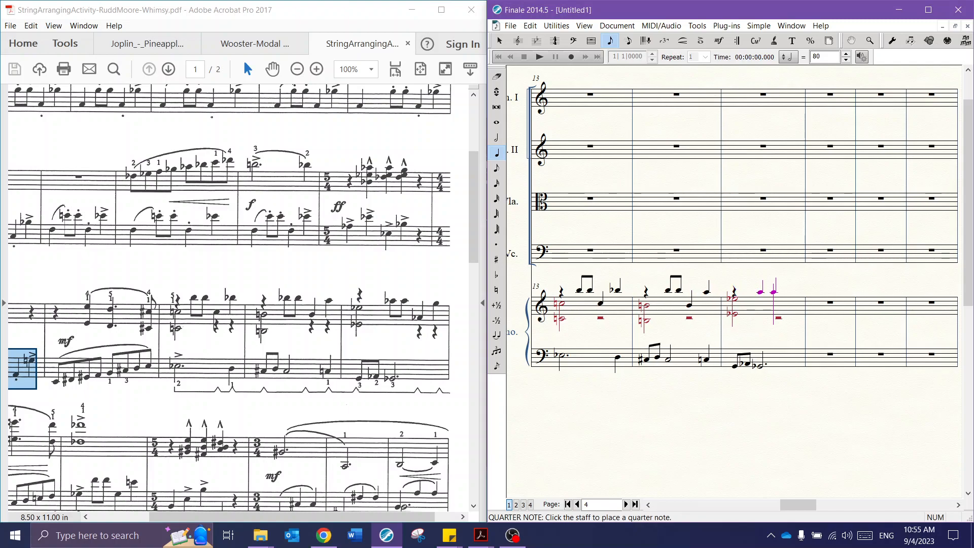
{"action": "key", "text": "alt+4"}
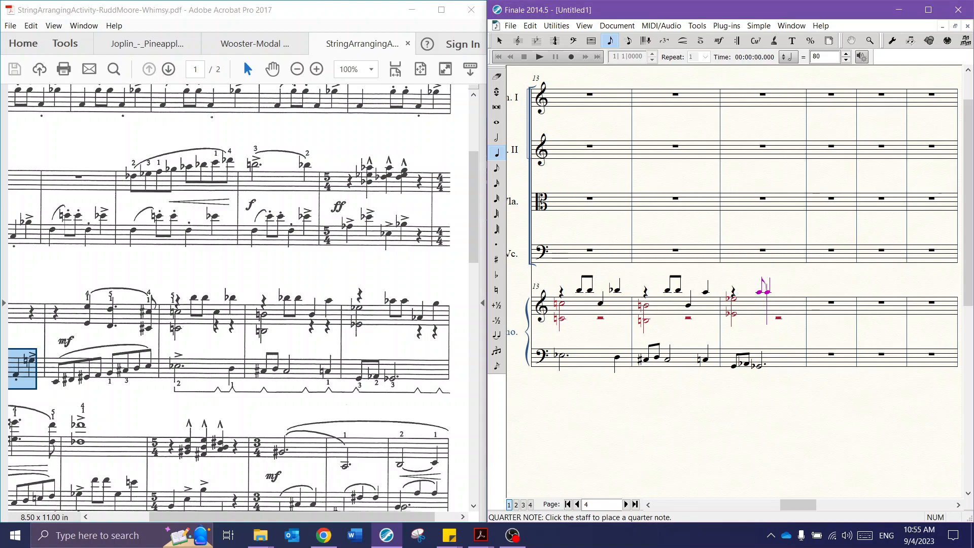
{"action": "key", "text": "4"}
{"action": "key", "text": "a"}
Complete measure 15 of the treble staff with a quarter-note A an octave lower and a quarter-note G above the staff.
{"action": "key", "text": "Down"}
{"action": "key", "text": "Down"}
{"action": "key", "text": "Down"}
{"action": "key", "text": "a"}
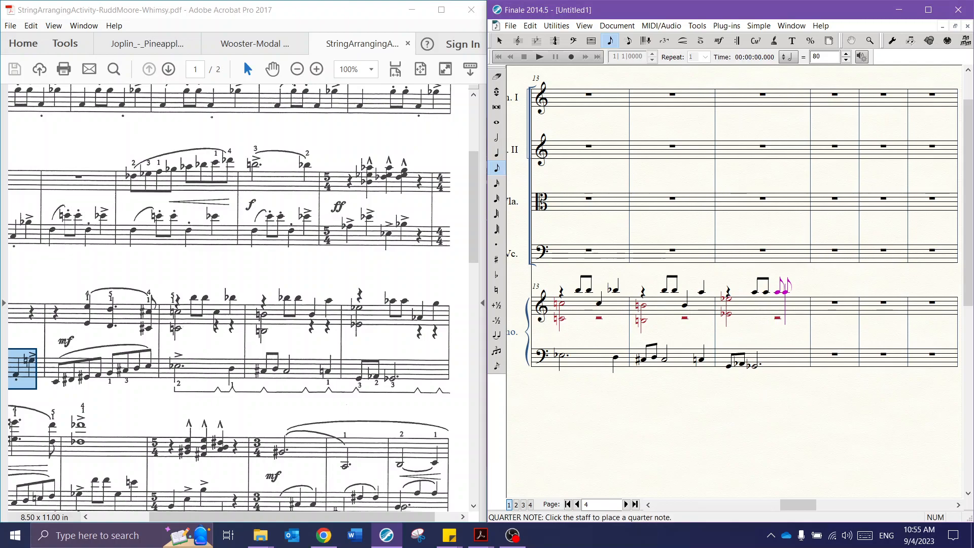
{"action": "key", "text": "shift+Down"}
{"action": "key", "text": "Left"}
{"action": "key", "text": "shift+Down"}
{"action": "key", "text": "Right"}
{"action": "key", "text": "Up"}
{"action": "key", "text": "Up"}
{"action": "key", "text": "Up"}
{"action": "key", "text": "Up"}
{"action": "key", "text": "5"}
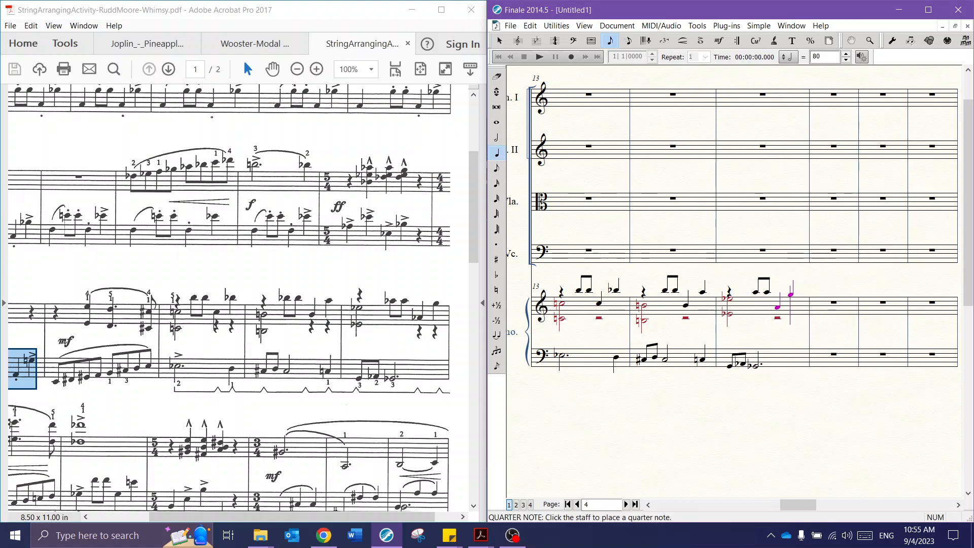
Add flats to the low quarter-note A and the first eighth-note A in measure 15 of the treble staff.
{"action": "key", "text": "Left"}
{"action": "key", "text": "minus"}
{"action": "key", "text": "Left"}
{"action": "key", "text": "Left"}
{"action": "key", "text": "minus"}
{"action": "key", "text": "Left"}
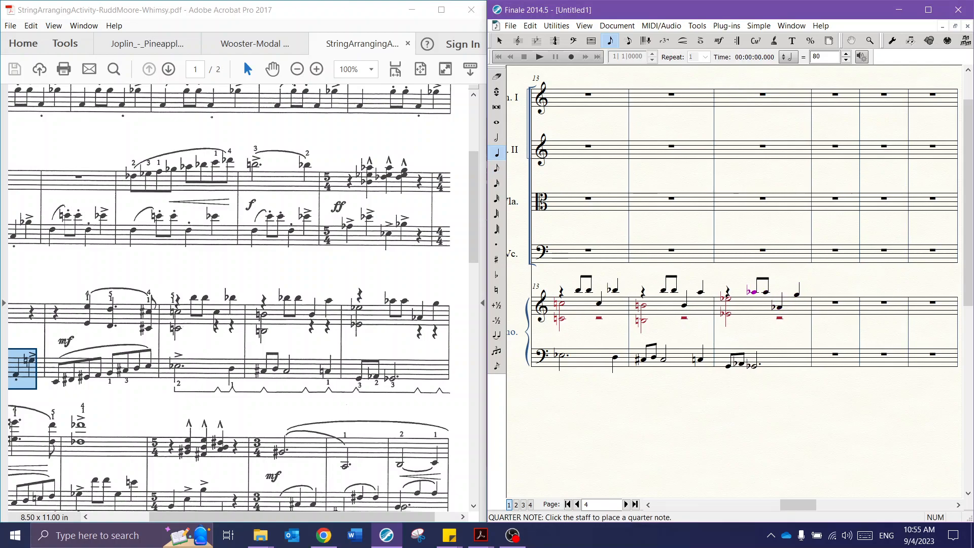
{"action": "key", "text": "Down"}
{"action": "key", "text": "Up"}
{"action": "key", "text": "Up"}
{"action": "key", "text": "Up"}
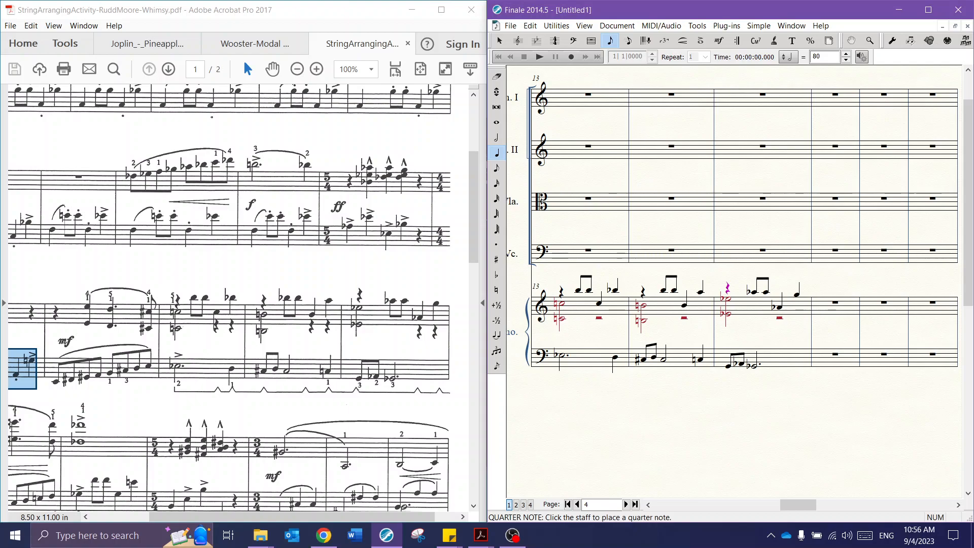
Add an accent to the dotted-half E-flat in measure 13 of the piano's bass staff.
{"action": "left_click", "coordinate": [499, 43]}
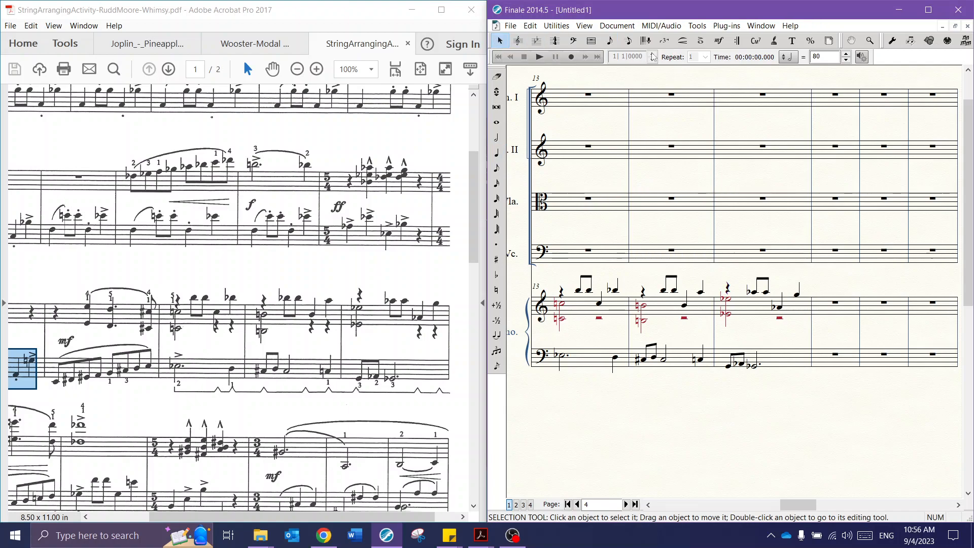
{"action": "left_click", "coordinate": [701, 40]}
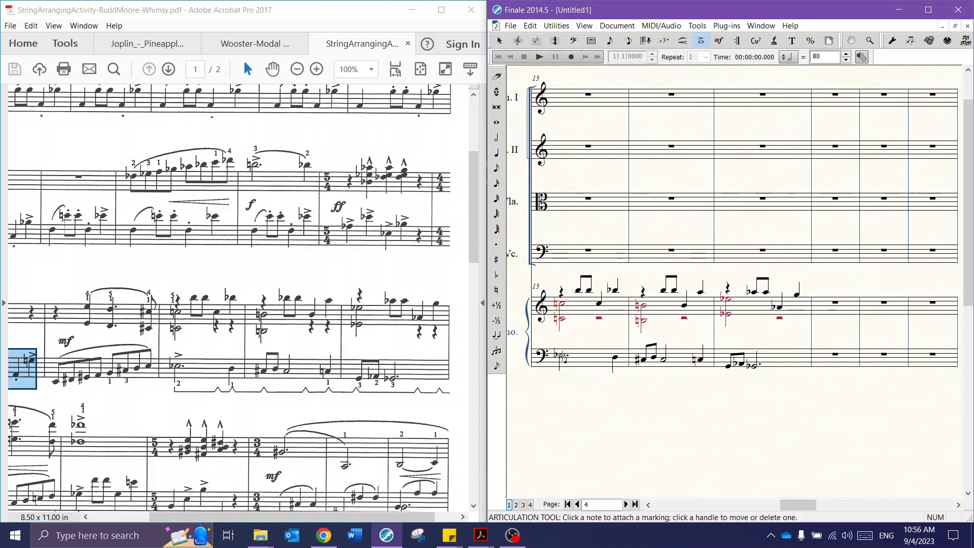
{"action": "left_click", "coordinate": [560, 355]}
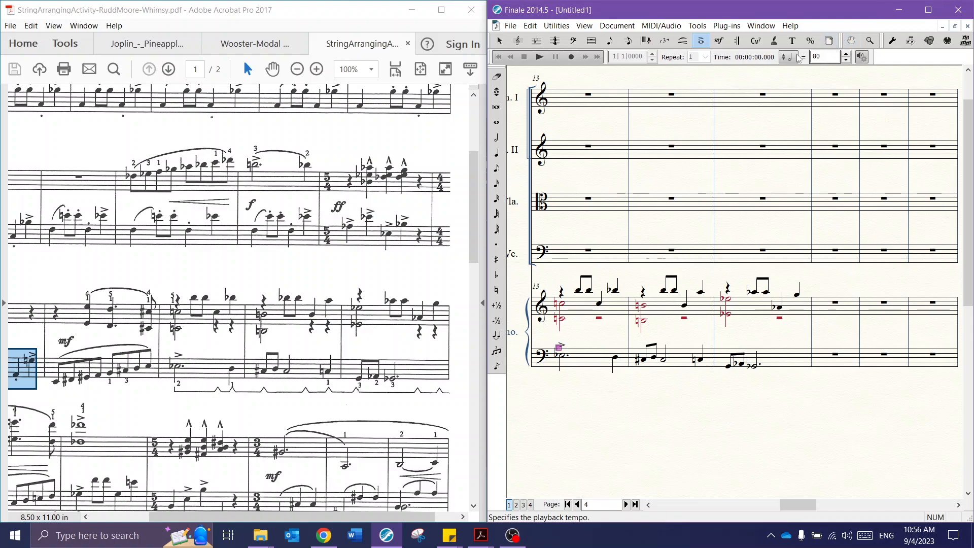
Choose the custom smart line with only an opening vertical hook and draw it beneath measure 13 of the piano's bass staff.
{"action": "left_click", "coordinate": [684, 45]}
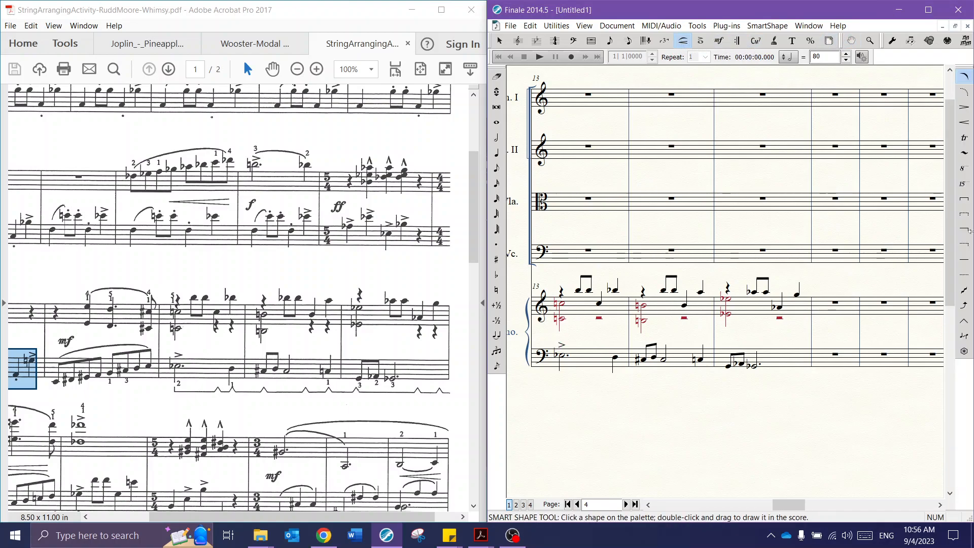
{"action": "left_click", "coordinate": [965, 352], "text": "ctrl"}
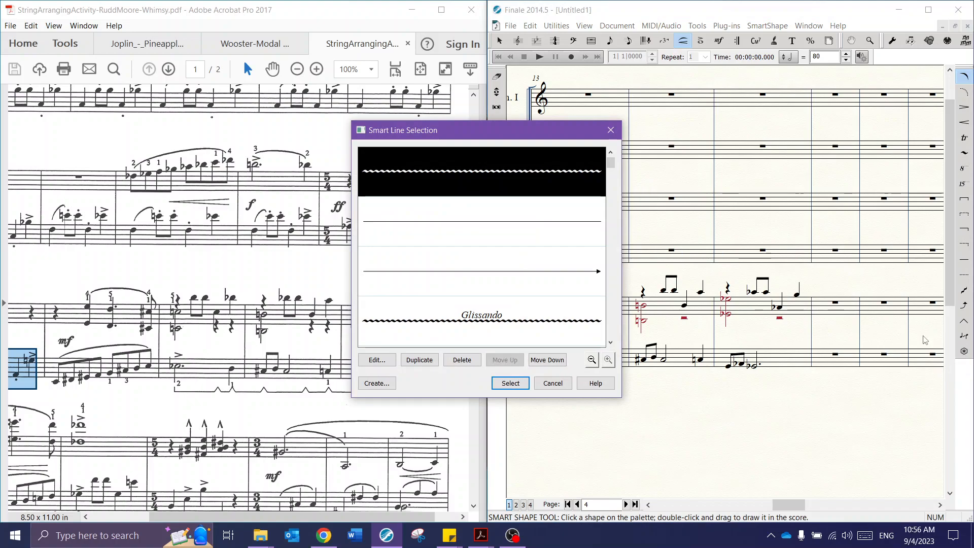
{"action": "scroll", "coordinate": [564, 257], "scroll_direction": "down", "scroll_amount": 5}
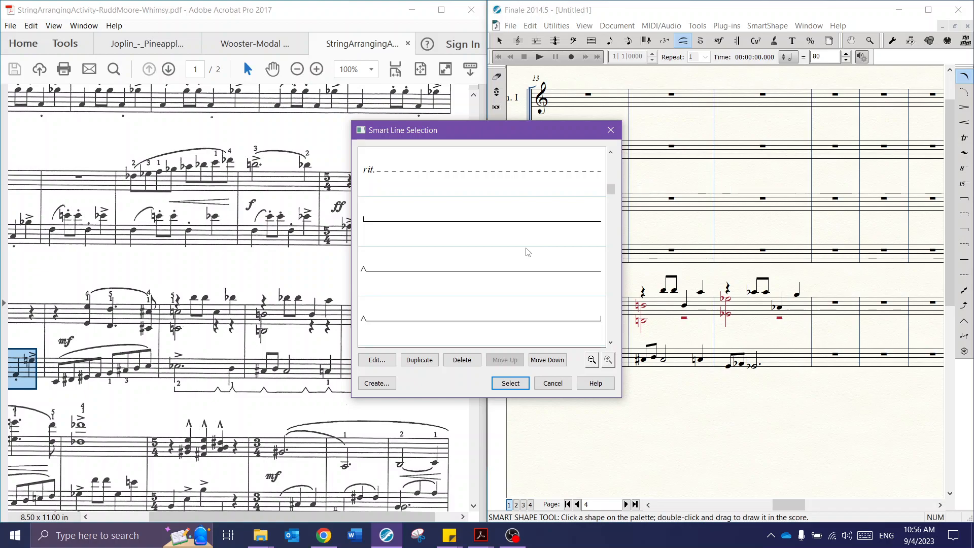
{"action": "left_click", "coordinate": [465, 220]}
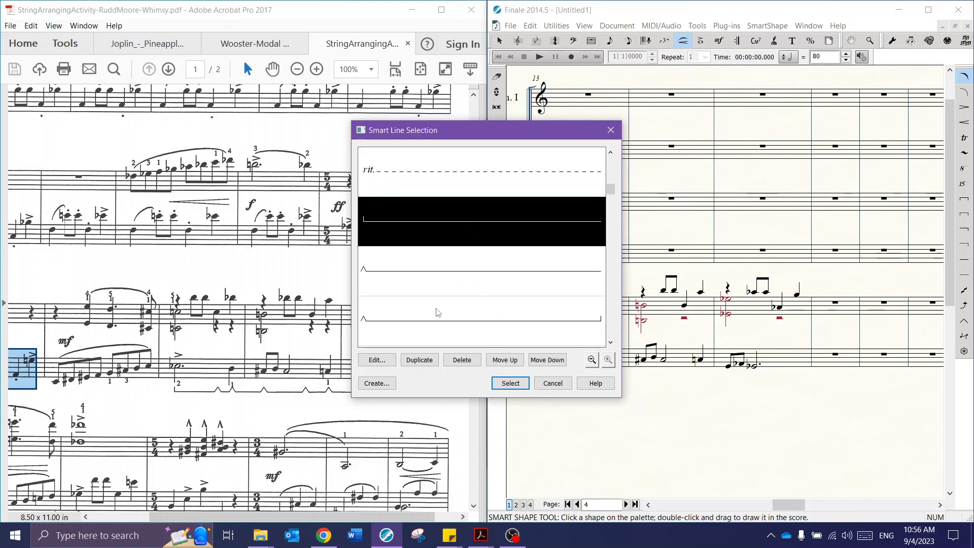
{"action": "scroll", "coordinate": [436, 312], "scroll_direction": "down", "scroll_amount": 3}
{"action": "scroll", "coordinate": [437, 310], "scroll_direction": "up", "scroll_amount": 4}
{"action": "scroll", "coordinate": [518, 271], "scroll_direction": "down", "scroll_amount": 2}
{"action": "scroll", "coordinate": [520, 275], "scroll_direction": "down", "scroll_amount": 3}
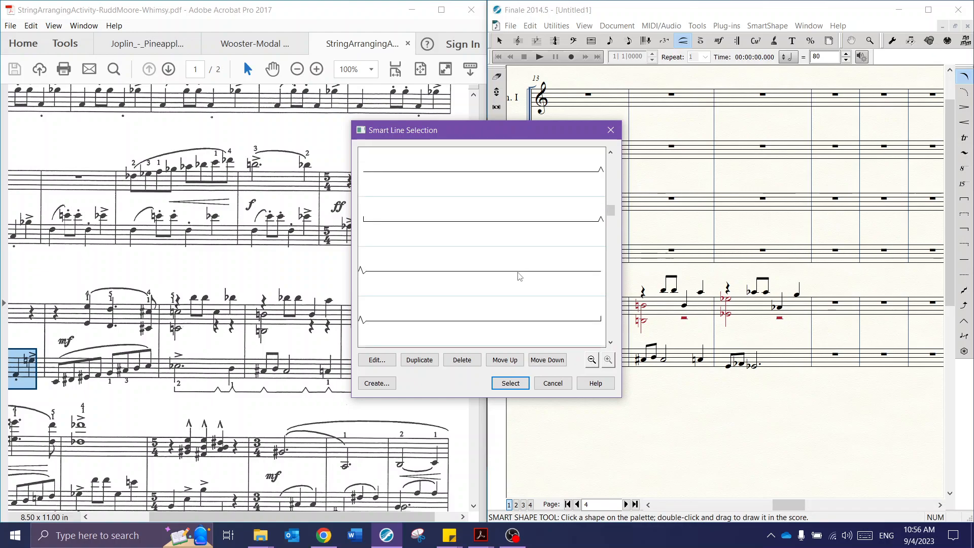
{"action": "scroll", "coordinate": [520, 278], "scroll_direction": "up", "scroll_amount": 4}
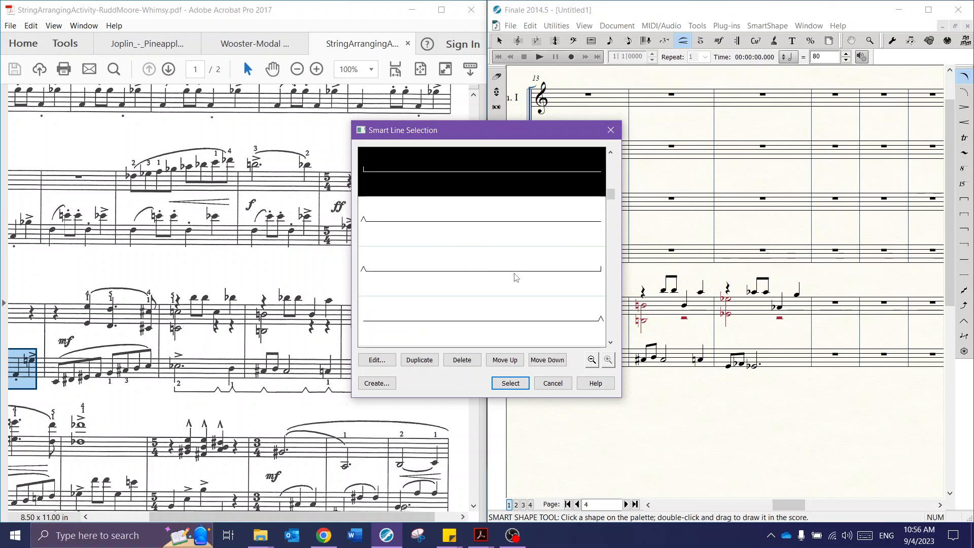
{"action": "scroll", "coordinate": [515, 277], "scroll_direction": "up", "scroll_amount": 1}
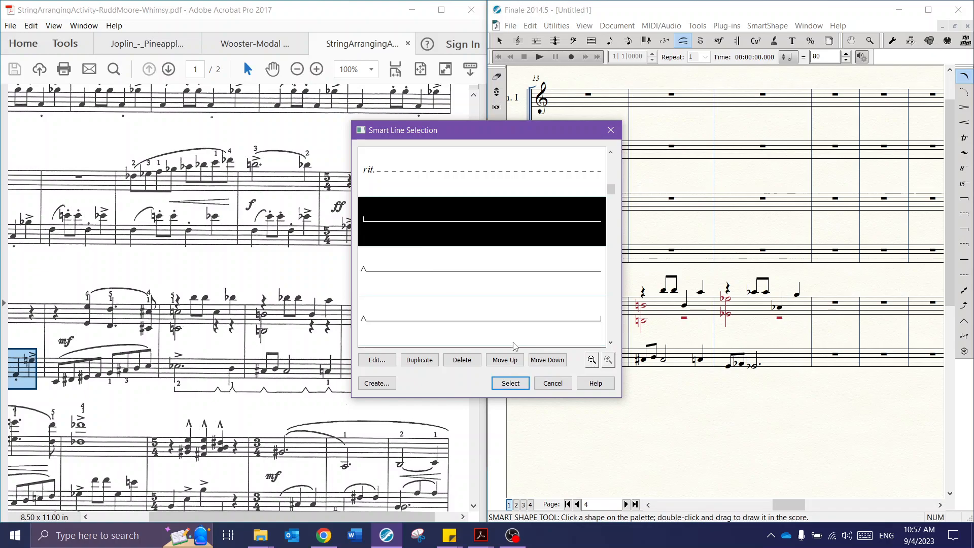
{"action": "left_click", "coordinate": [510, 384]}
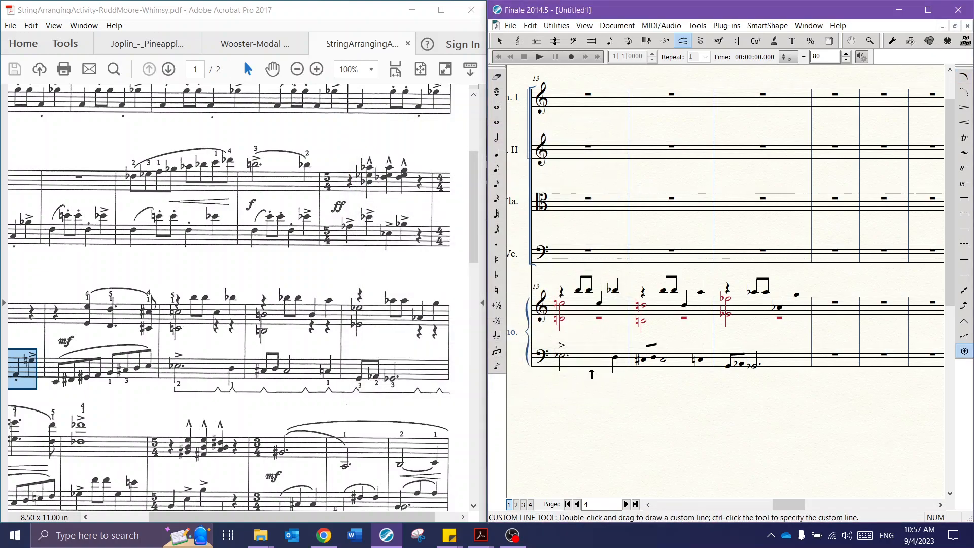
{"action": "left_click_drag", "start_coordinate": [554, 381], "coordinate": [599, 389]}
Choose the custom smart line that starts with a caret and continue the pedal line with two segments to the end of measure 13.
{"action": "left_click", "coordinate": [966, 354], "text": "ctrl"}
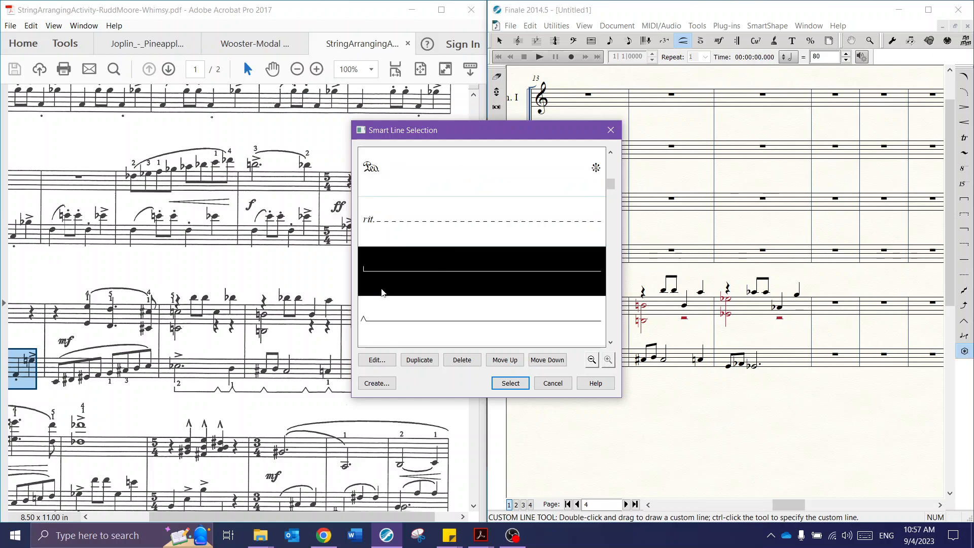
{"action": "left_click", "coordinate": [442, 324]}
{"action": "left_click", "coordinate": [512, 384]}
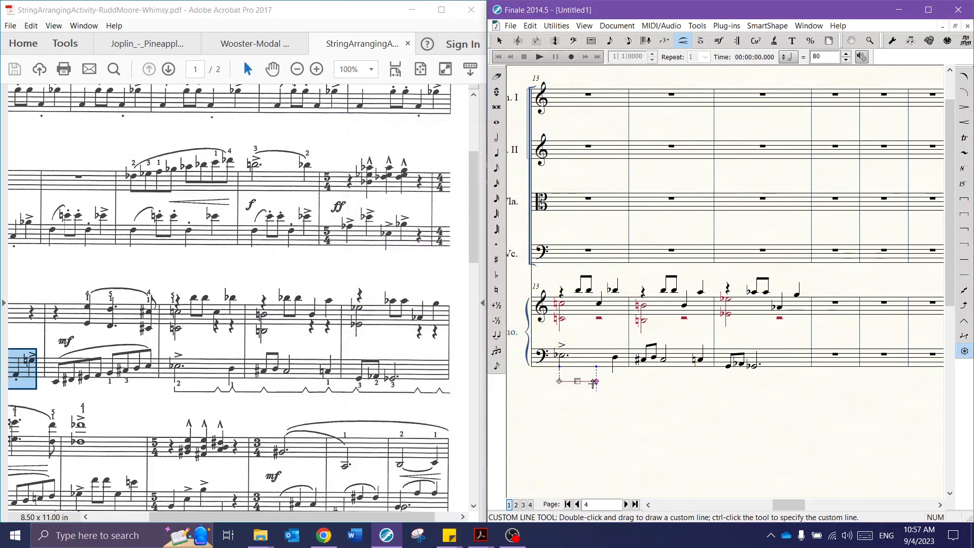
{"action": "double_click", "coordinate": [597, 380]}
{"action": "left_click_drag", "start_coordinate": [597, 380], "coordinate": [614, 381]}
{"action": "left_click", "coordinate": [614, 382]}
{"action": "double_click", "coordinate": [614, 381]}
{"action": "left_click_drag", "start_coordinate": [614, 382], "coordinate": [640, 384]}
Continue the piano's pedal line beneath measure 14 with three caret segments, ending at the first note of measure 15.
{"action": "double_click", "coordinate": [640, 381]}
{"action": "mouse_move", "coordinate": [641, 382]}
{"action": "left_mouse_down"}
{"action": "mouse_move", "coordinate": [735, 380]}
{"action": "mouse_move", "coordinate": [714, 381]}
{"action": "mouse_move", "coordinate": [725, 383]}
{"action": "left_mouse_up"}
{"action": "double_click", "coordinate": [684, 381]}
{"action": "double_click", "coordinate": [716, 381]}
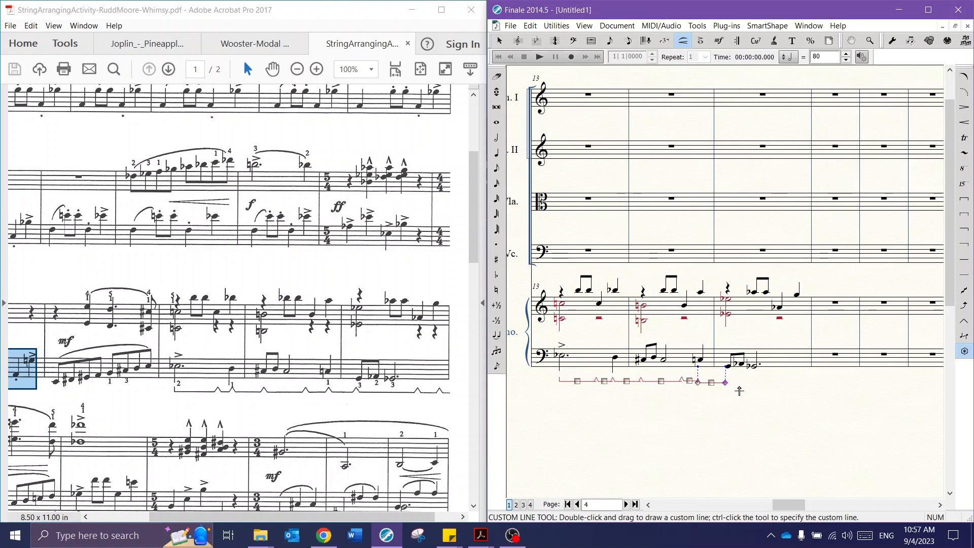
Extend the piano's pedal line beneath measure 15 with caret segments up to the closing barline.
{"action": "left_click", "coordinate": [731, 382]}
{"action": "left_click_drag", "start_coordinate": [731, 382], "coordinate": [818, 381]}
{"action": "left_click", "coordinate": [777, 381]}
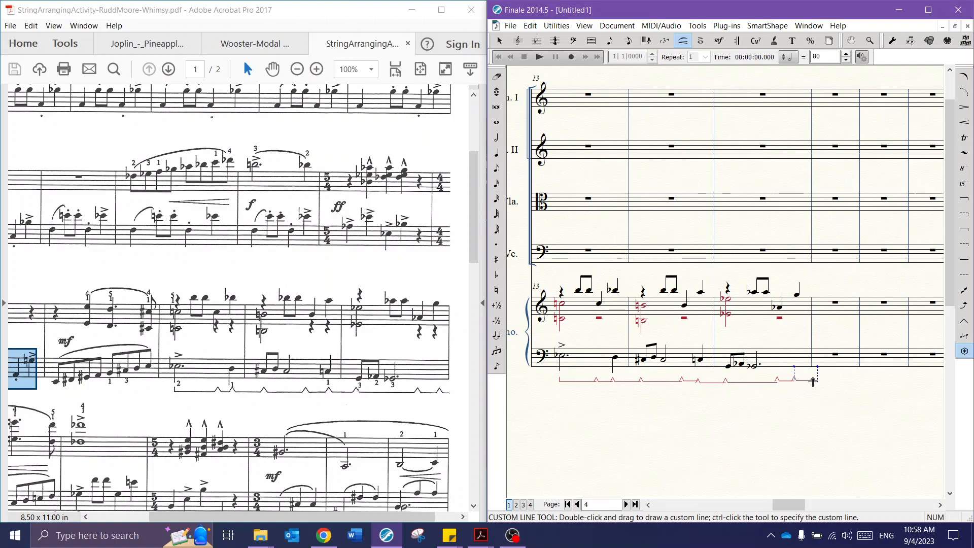
Examine the pedal line beneath measures 13 and 14 up close and select its opening segment in measure 13.
{"action": "scroll", "coordinate": [665, 351], "scroll_direction": "down", "scroll_amount": 1}
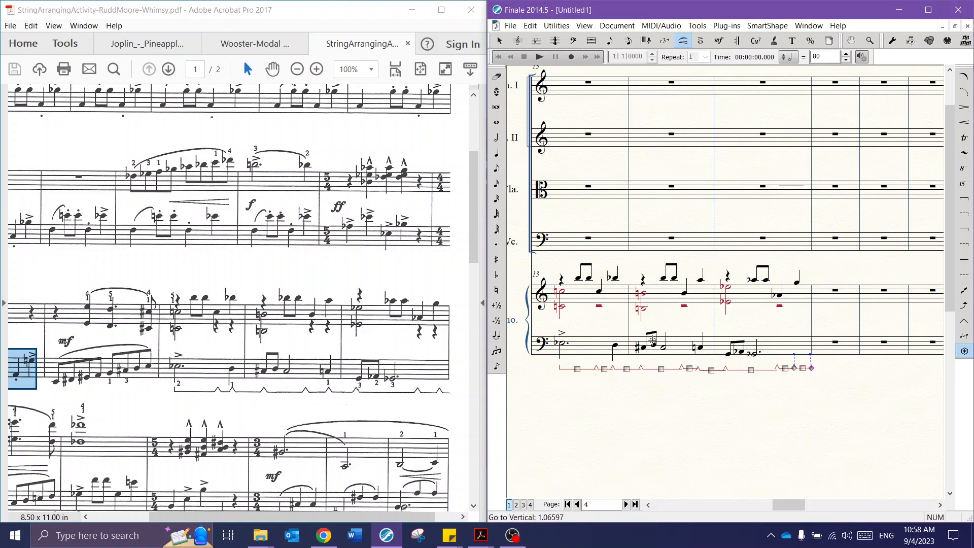
{"action": "left_click", "coordinate": [499, 41]}
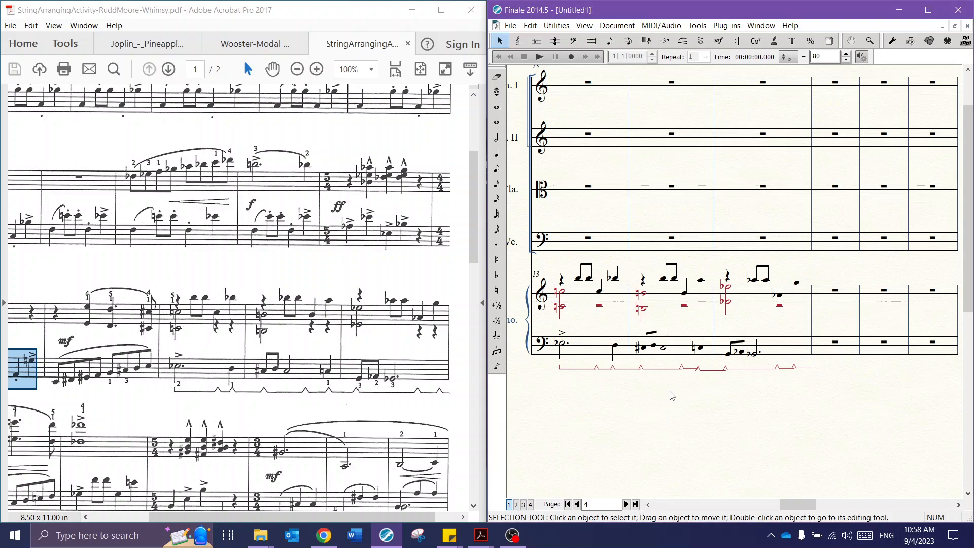
{"action": "key", "text": "ctrl+2"}
{"action": "scroll", "coordinate": [717, 377], "scroll_direction": "down", "scroll_amount": 5}
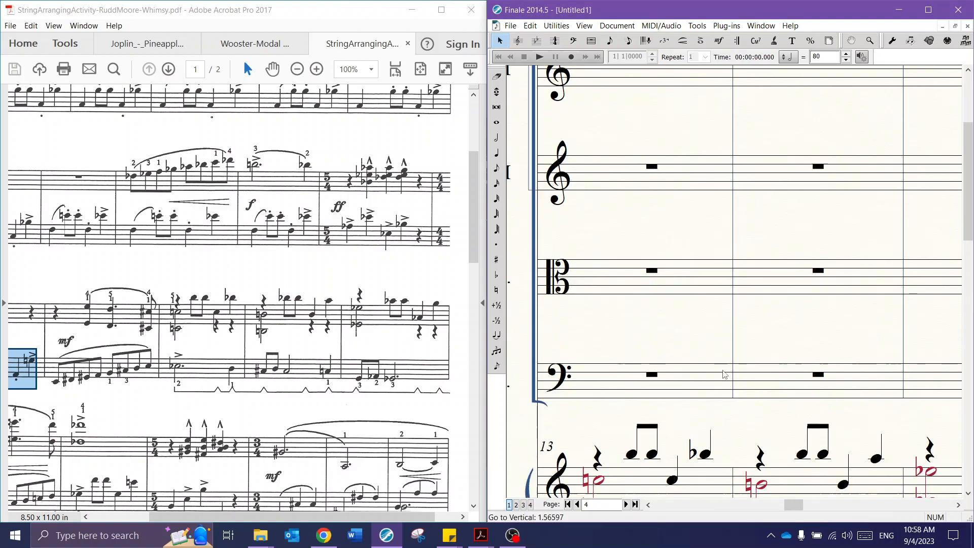
{"action": "left_click_drag", "start_coordinate": [797, 505], "coordinate": [793, 505]}
{"action": "left_click", "coordinate": [667, 380]}
{"action": "double_click", "coordinate": [668, 381]}
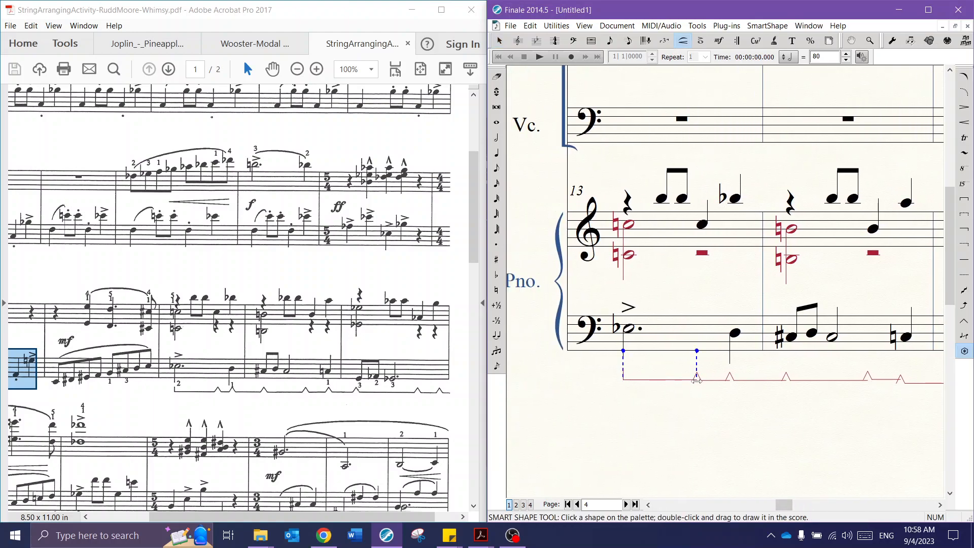
{"action": "left_click", "coordinate": [518, 534]}
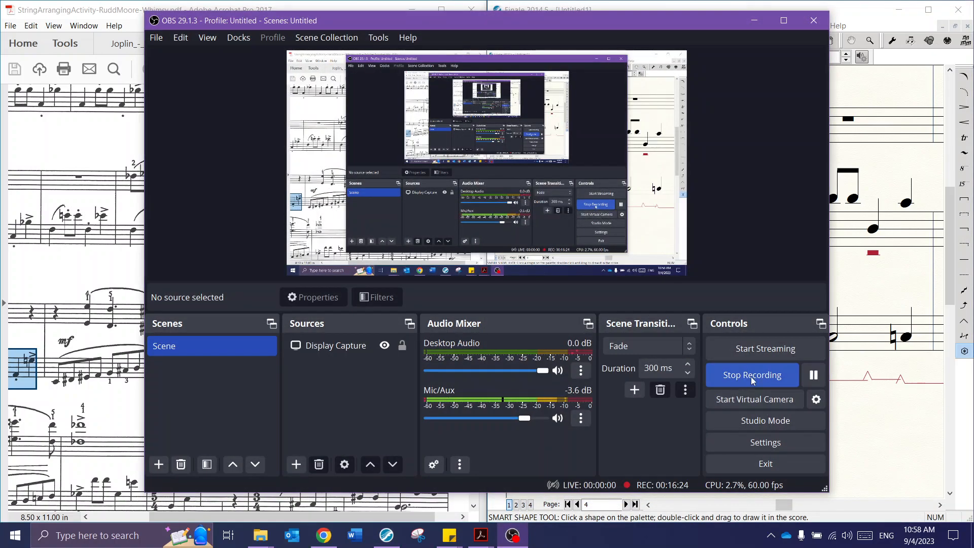